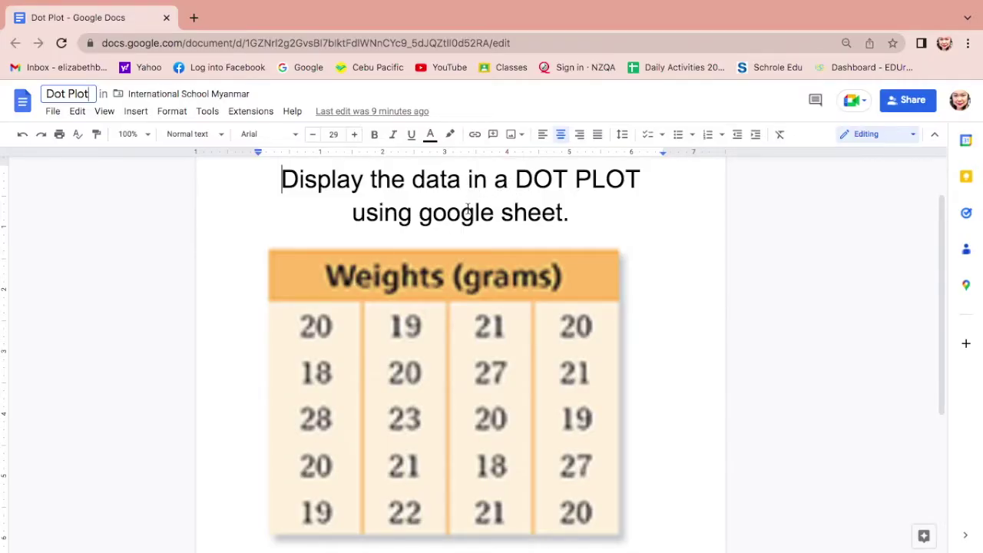
Step: Switch from the weights table document to the Data Plot spreadsheet
key("alt+Tab")
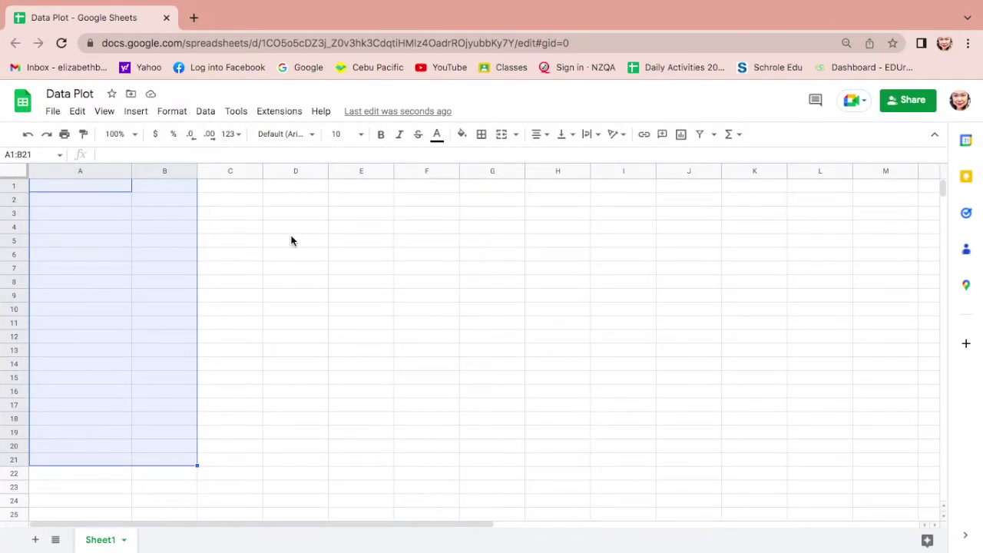
Step: Head A1 'Weight (in grams)' and B1 'Count/Frequency', widen column B, then return to the document
left_click(105, 187)
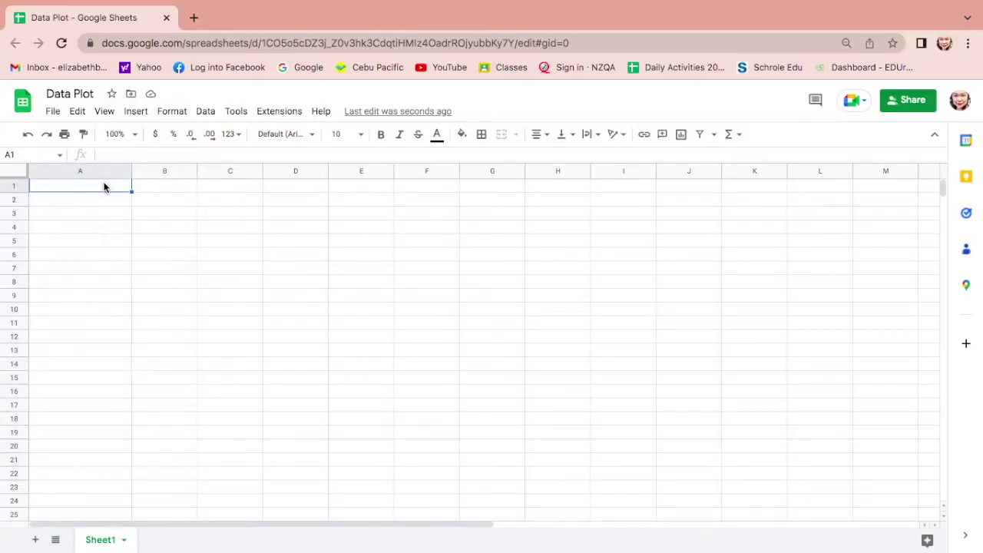
type("Weight")
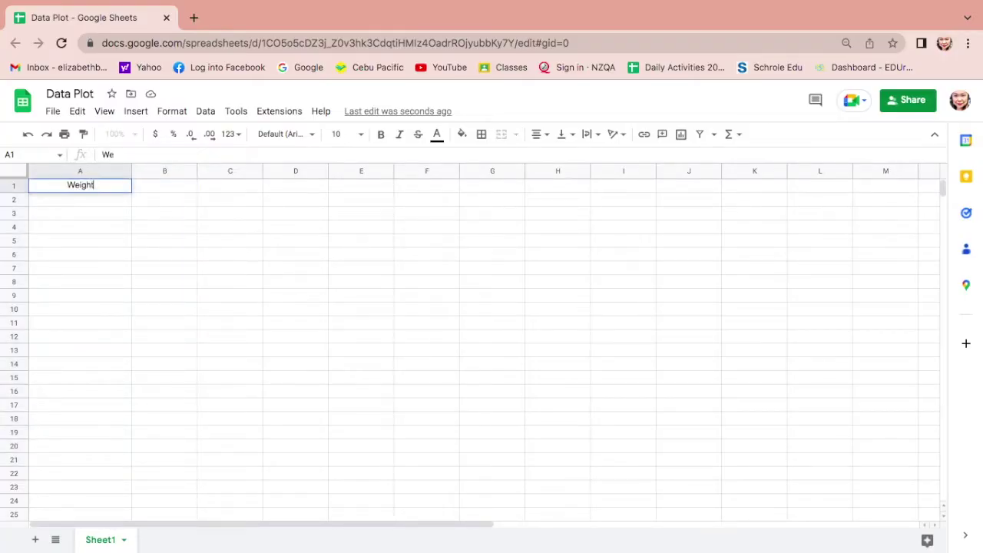
type(" (in grams)")
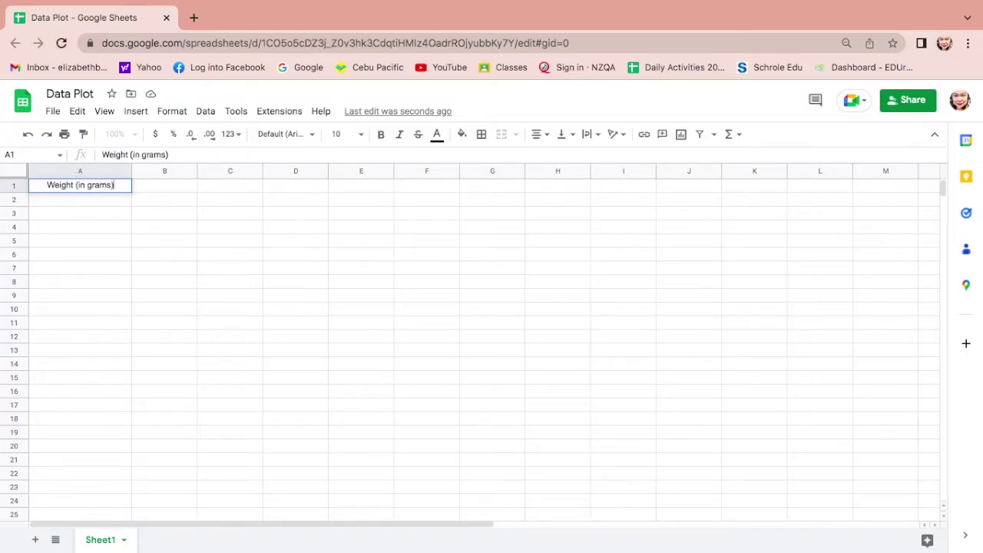
left_click(174, 191)
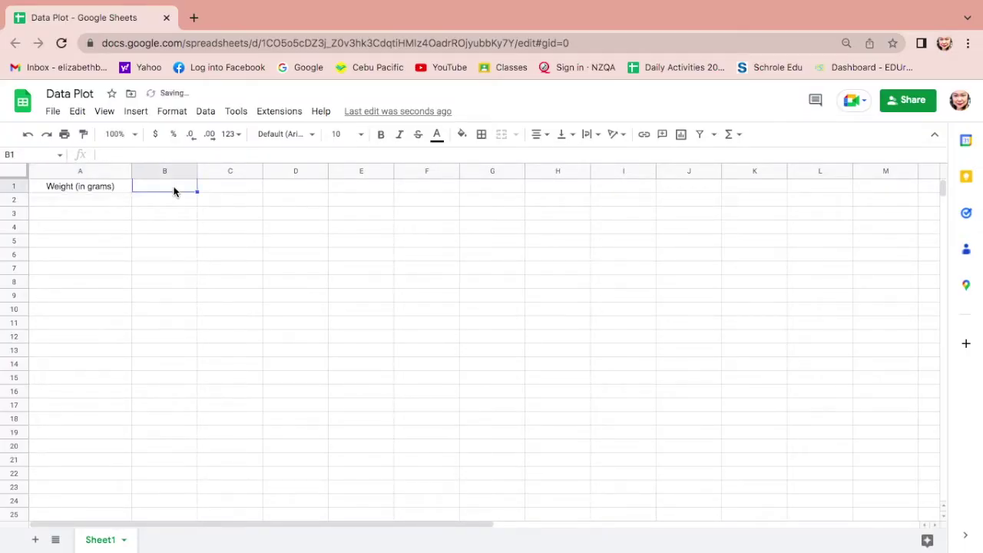
type("Count")
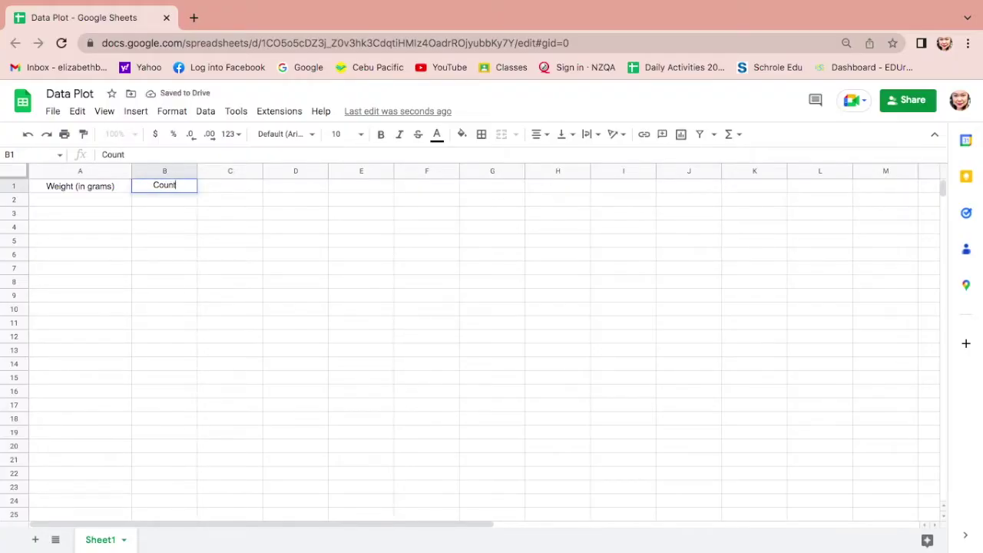
type("/Frequency")
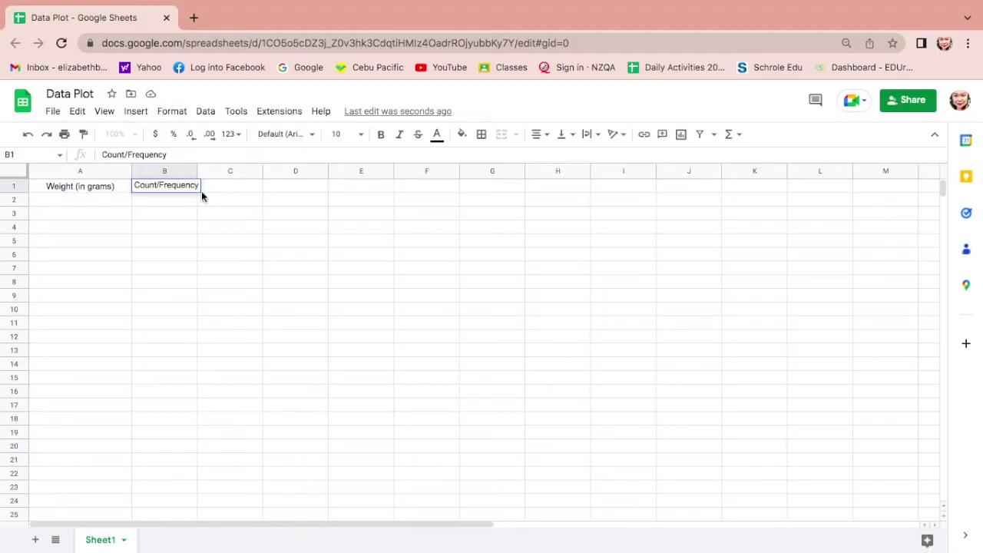
left_click_drag(198, 172, 219, 172)
key("alt+Tab")
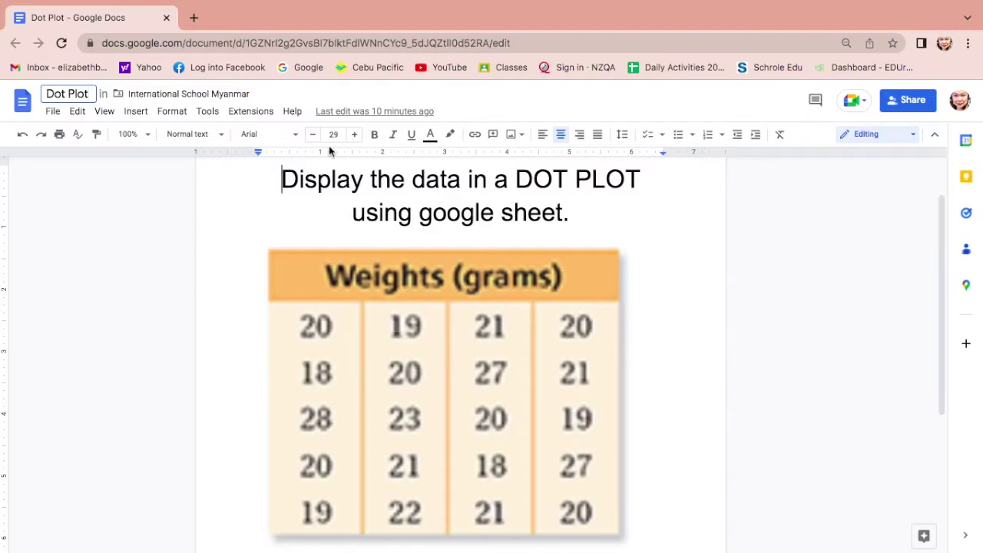
Step: Tile the weights document on the right half and the spreadsheet on the left half
mouse_move(279, 2)
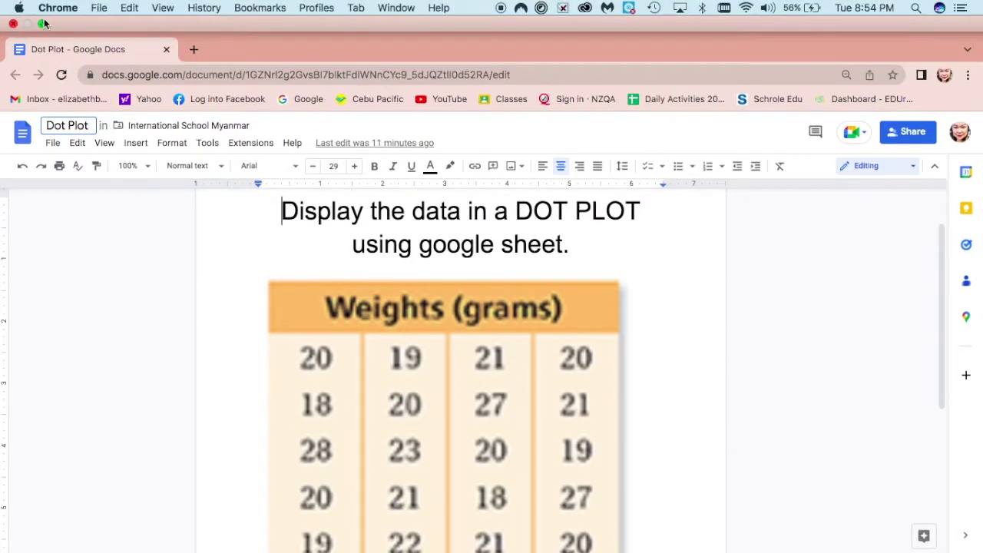
left_click(43, 24)
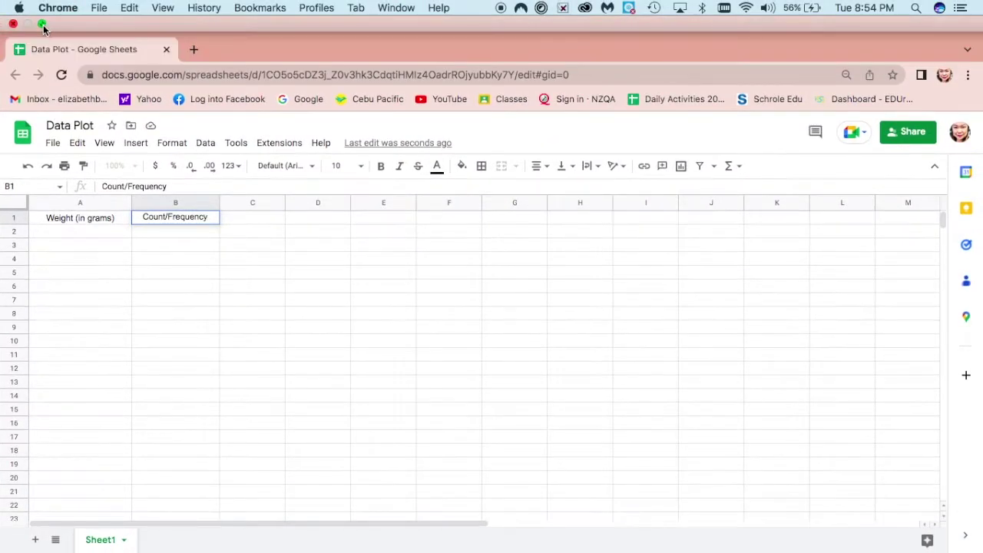
left_click(44, 28)
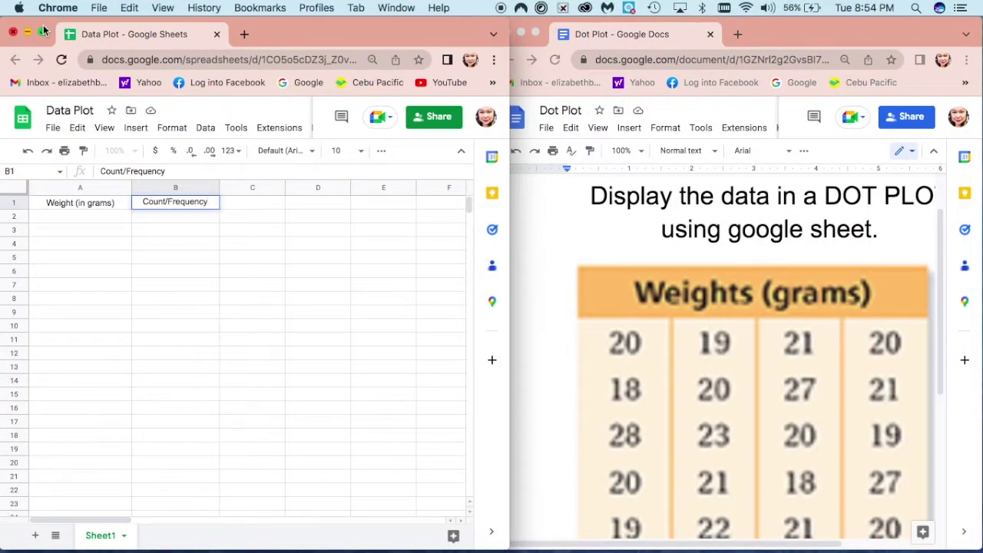
left_click(83, 216)
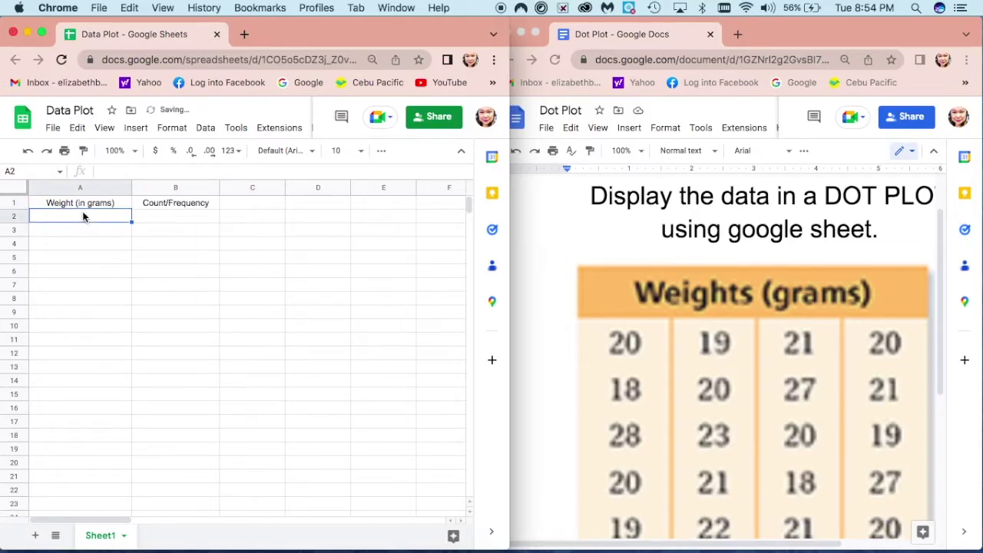
Step: Enter the twenty weights (20, 18, 28, … 27, 20) into cells A2 through A21
scroll(756, 376, "down", 1)
type("20")
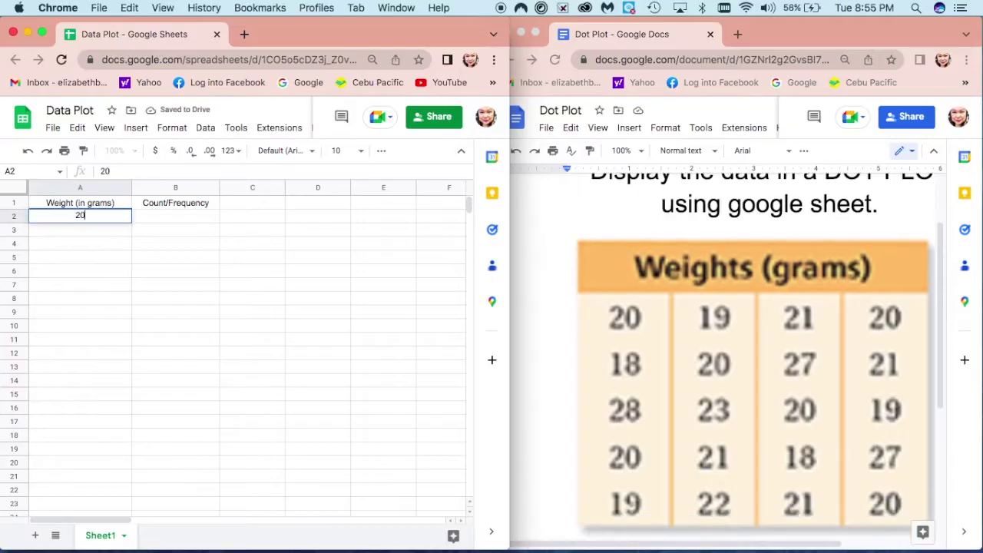
type(" 18 28 20 19 19 20 23 21 22 21 27 20 18 21 20 21 19 27 20")
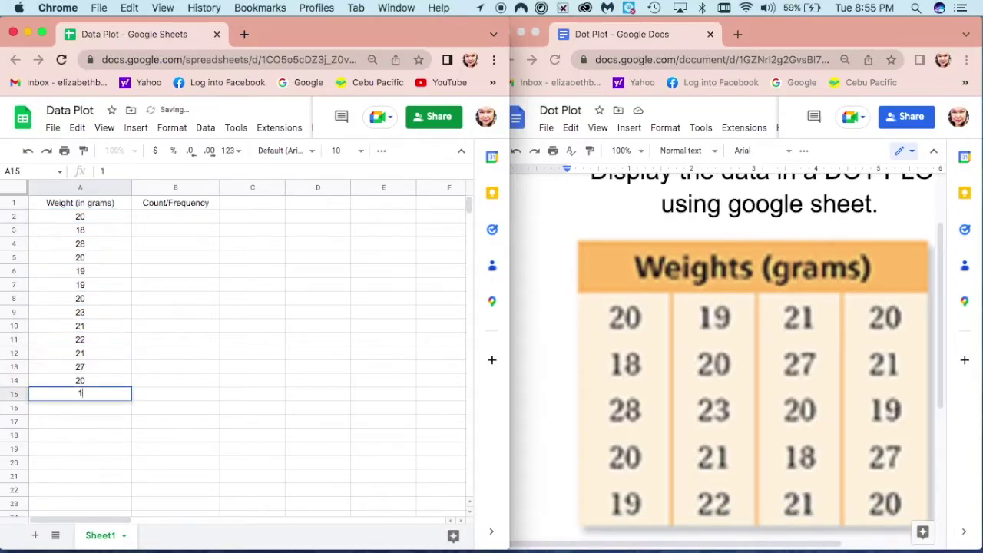
left_click(108, 216)
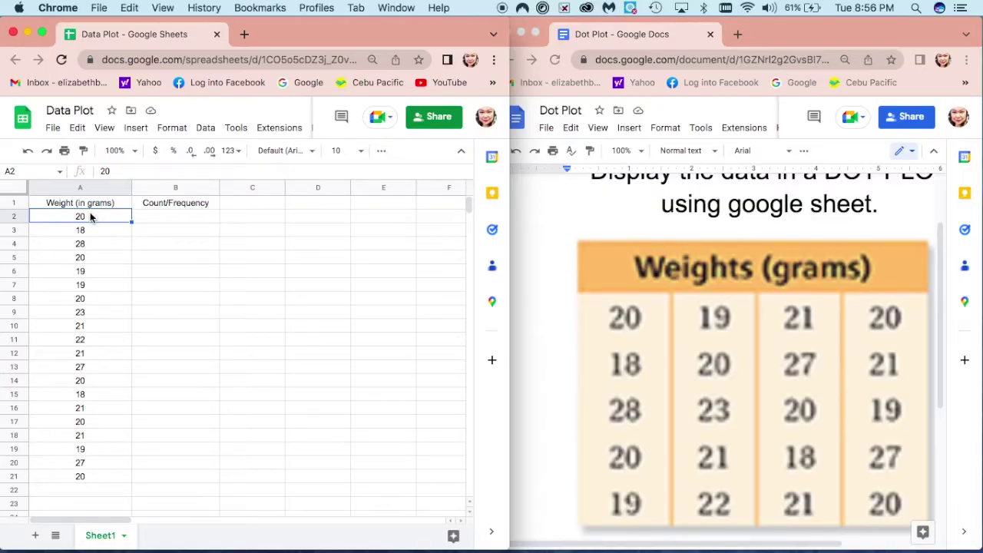
Step: Select A2:A21, restore the full-screen sheet, and undo a whole-sheet A-to-Z sort
key("shift+Down")
key("shift+Down")
key("shift+Down")
key("shift+Down")
key("shift+Down")
key("shift+Down")
key("shift+Down")
key("shift+Down")
key("shift+Down")
key("shift+Down")
key("shift+Down")
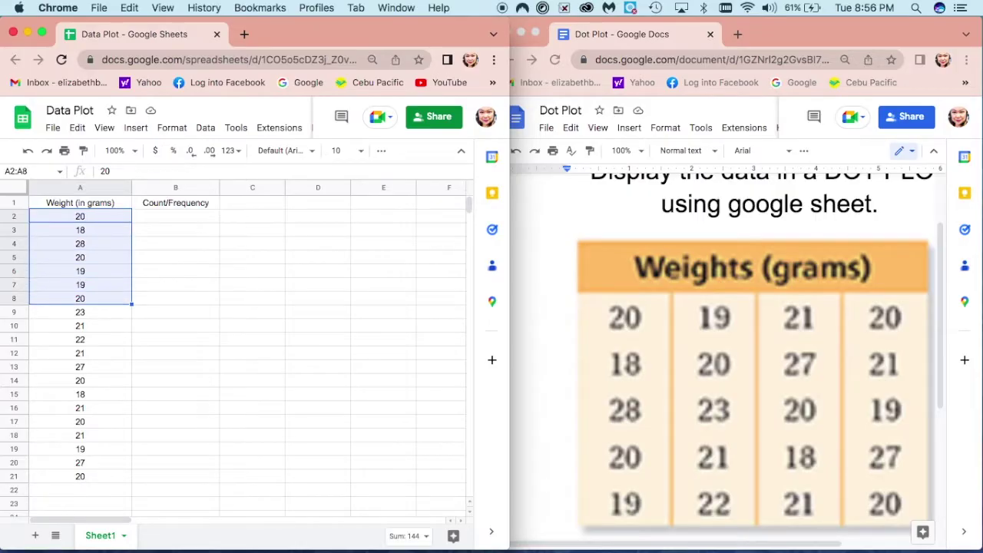
key("shift+Down")
key("shift+Down")
key("shift+Down")
key("shift+Down")
key("shift+Down")
key("shift+Down")
key("shift+Down")
key("shift+Down")
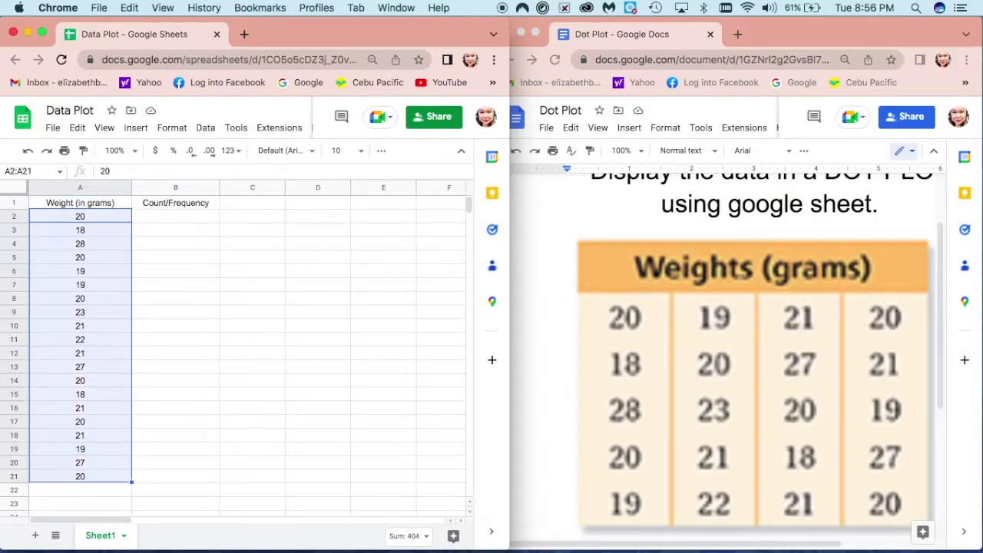
left_click(42, 33)
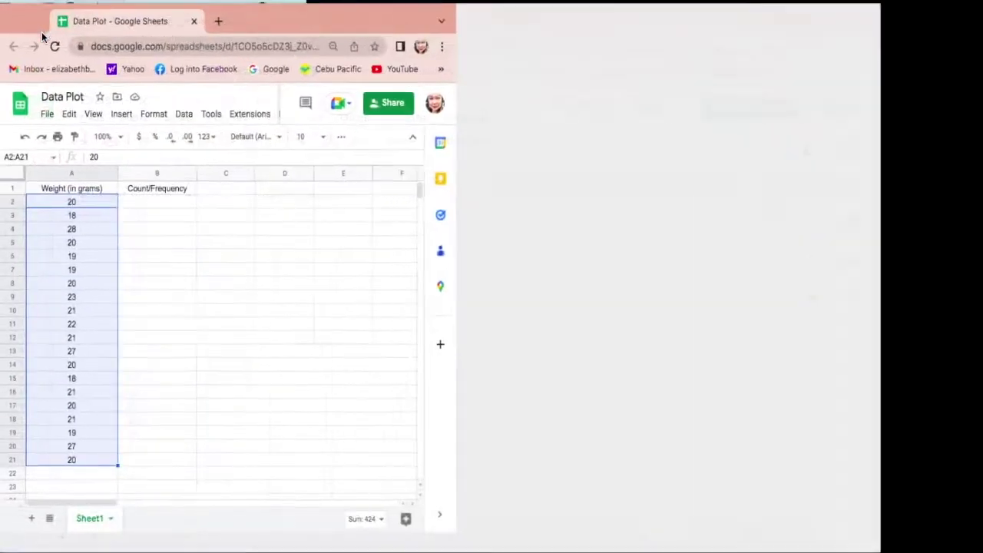
left_click(206, 111)
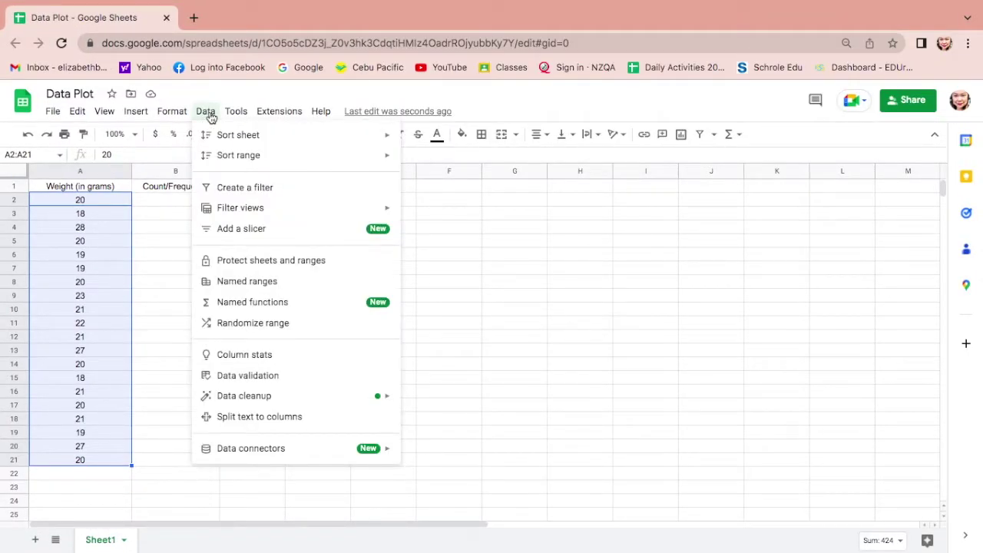
mouse_move(228, 138)
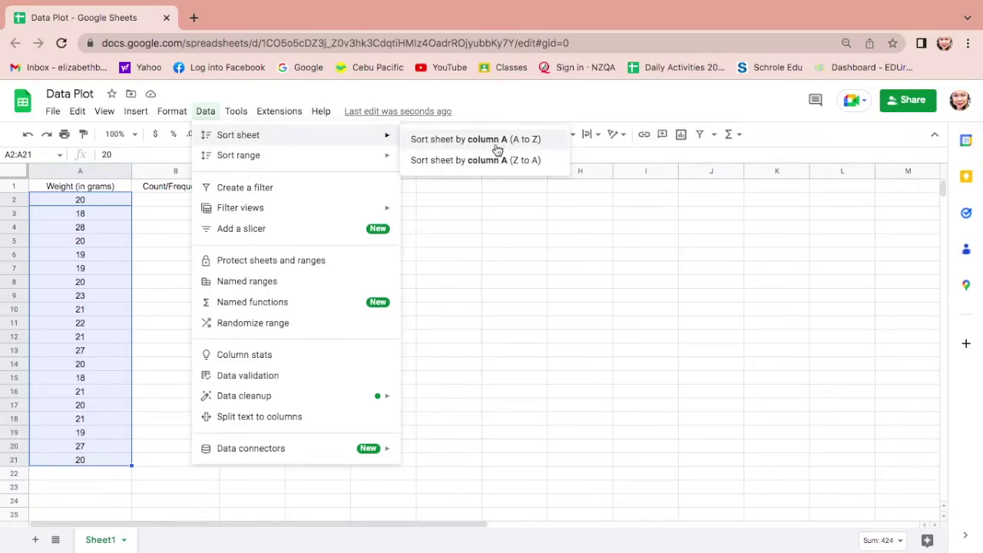
left_click(483, 142)
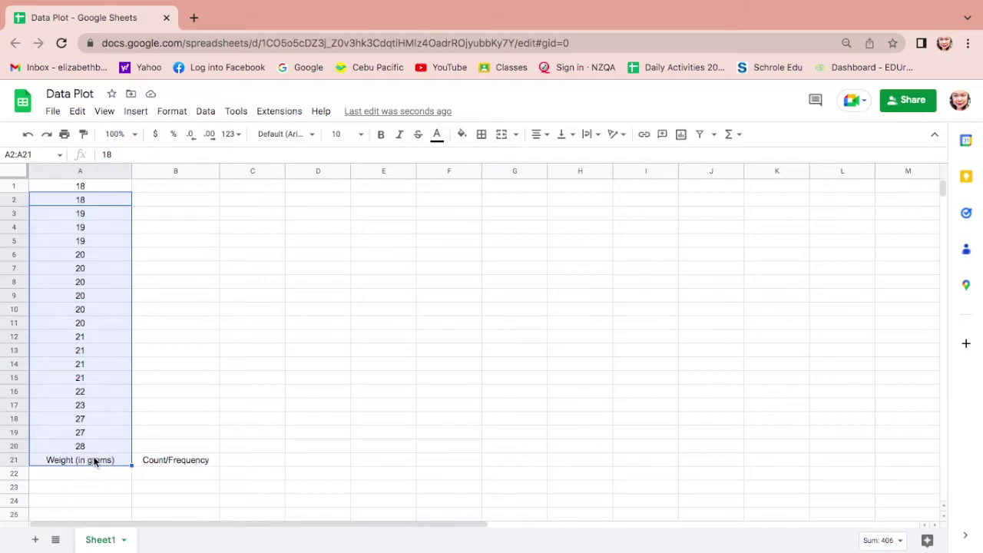
left_click(28, 135)
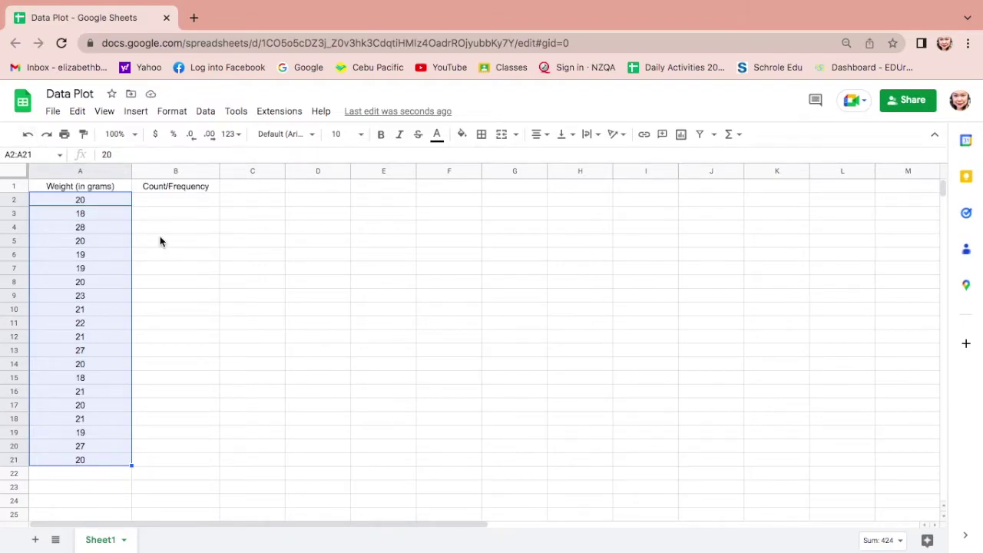
Step: Sort range A2:A21 ascending (A to Z) so the header stays in row 1
right_click(111, 202)
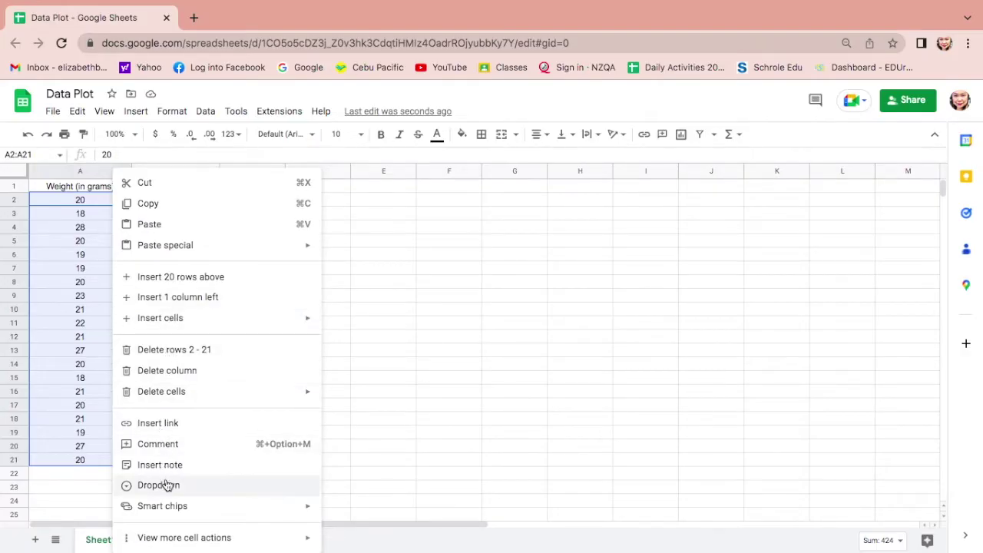
mouse_move(185, 543)
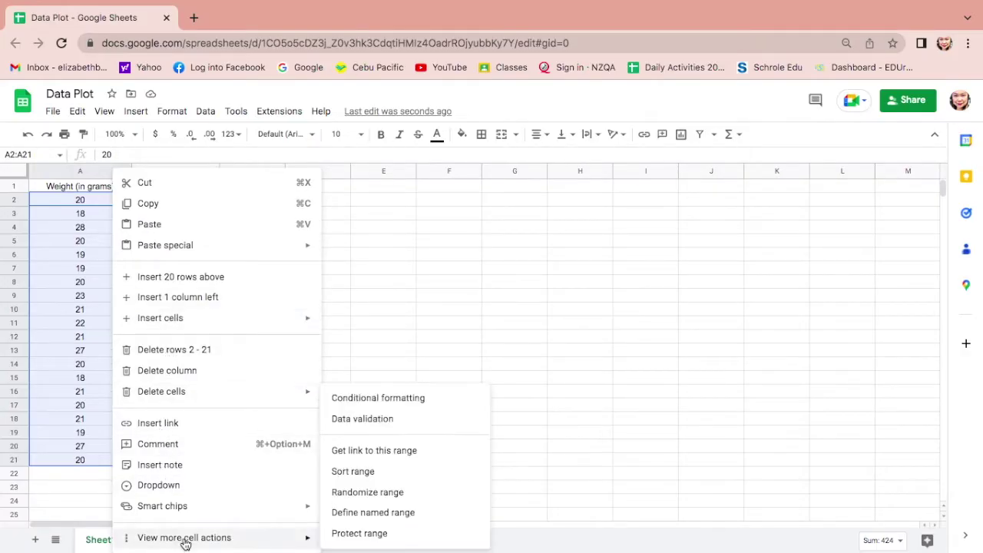
left_click(355, 471)
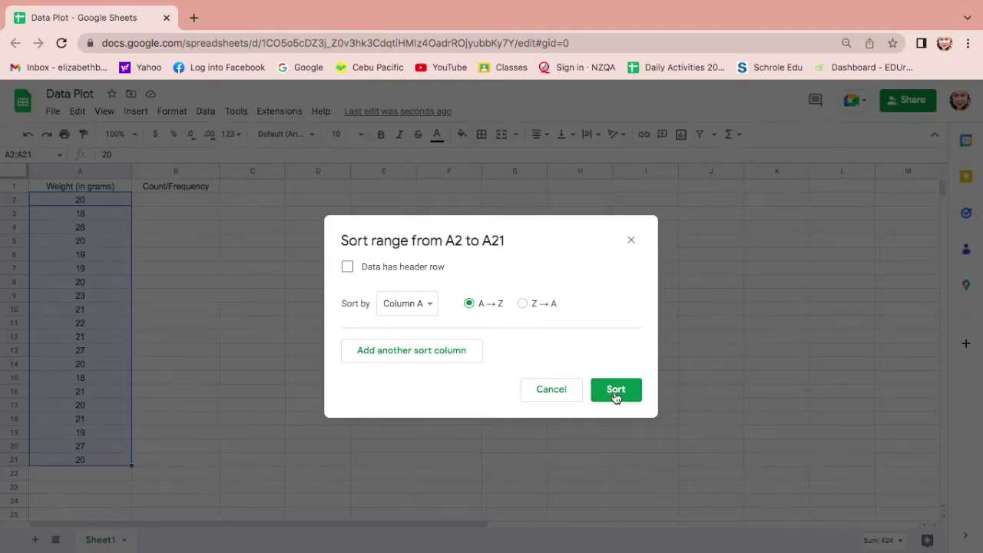
left_click(616, 390)
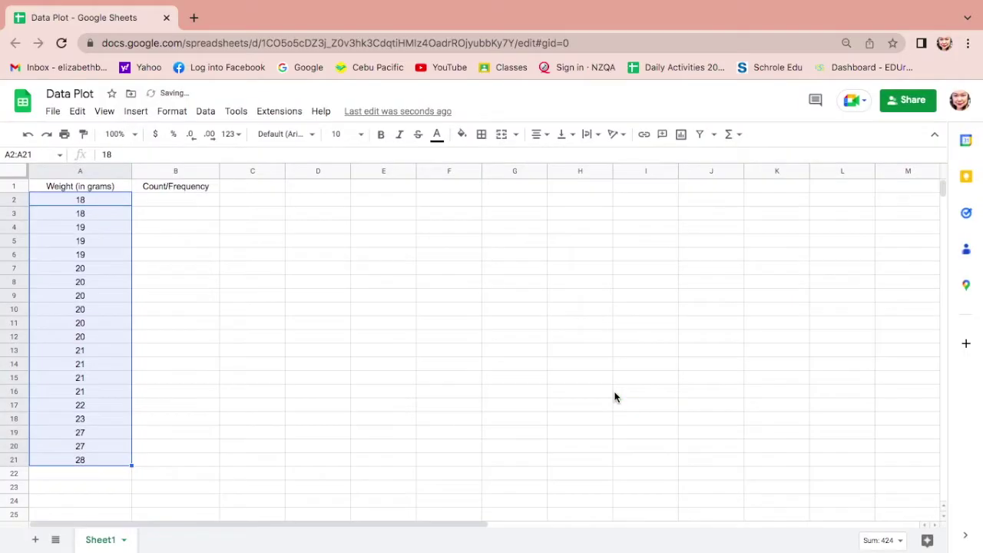
left_click(105, 204)
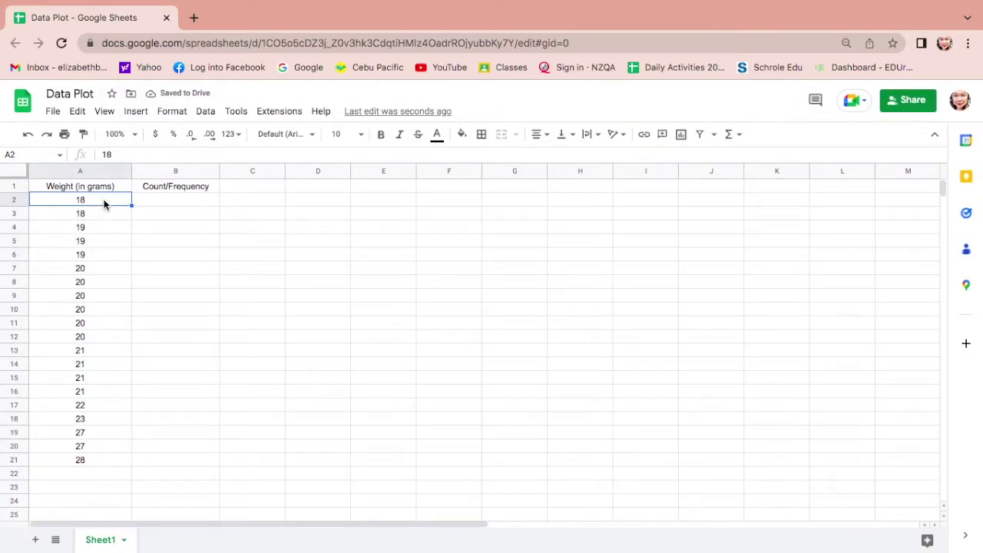
Step: Enter counts 1, 2 for the 18s and 1, 2, 3 for the 19s in B2:B6
left_click(173, 203)
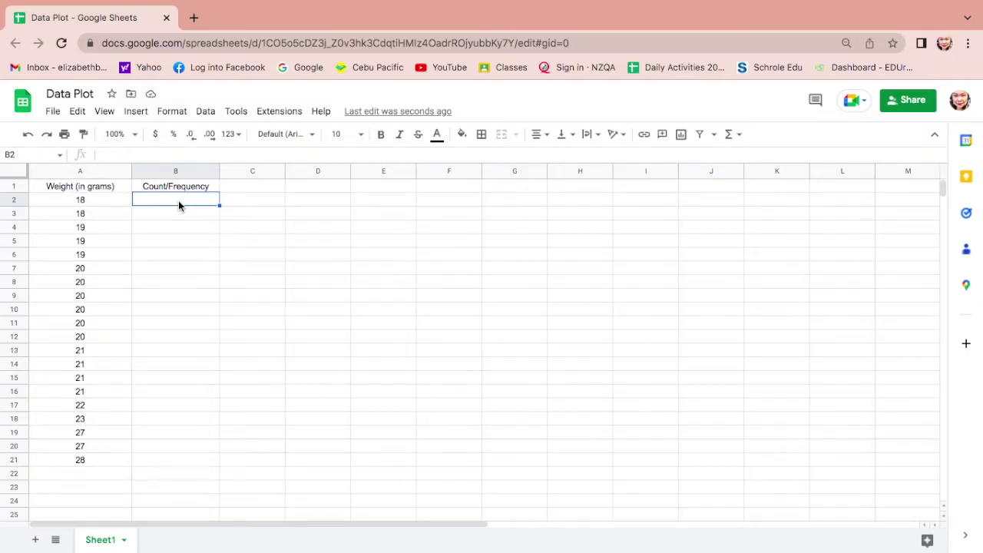
type("1")
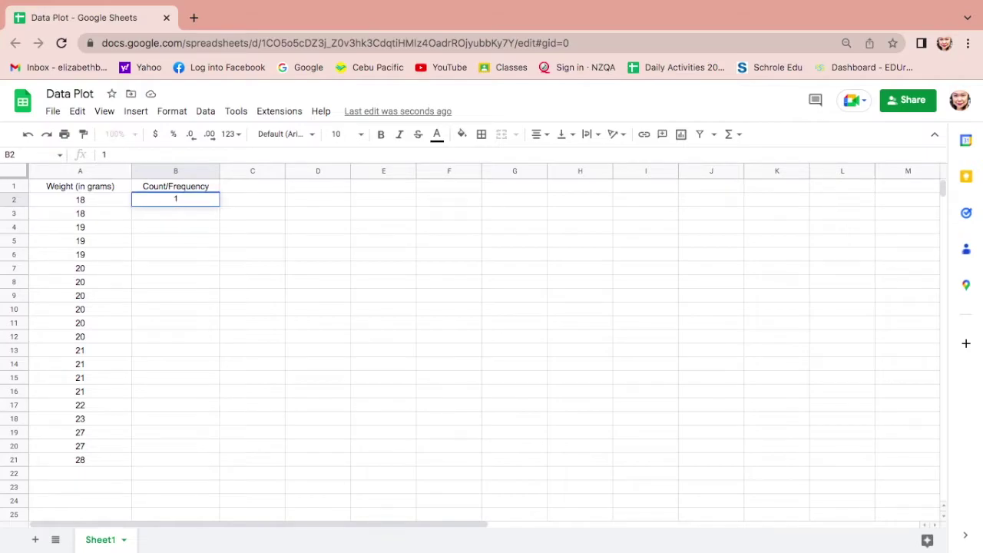
key("Return")
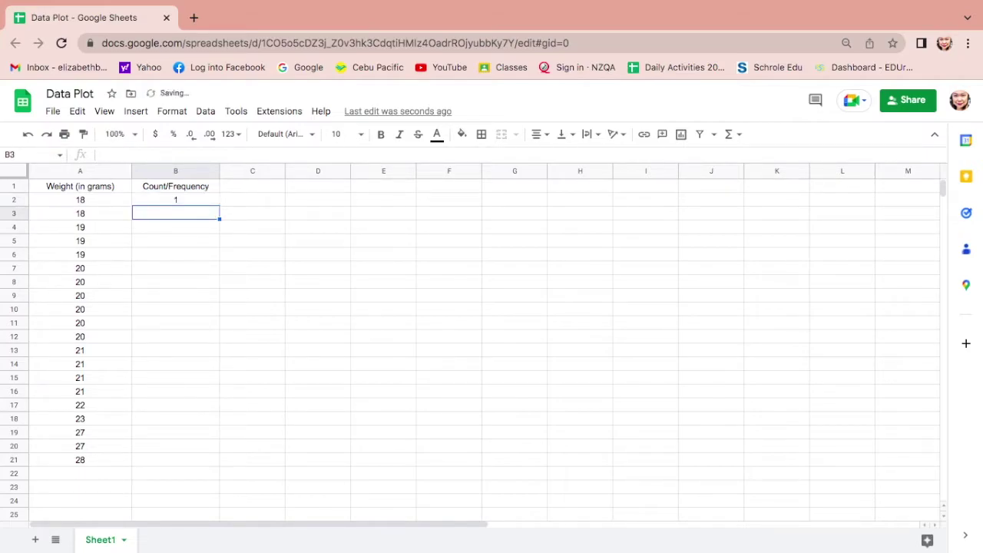
type("2")
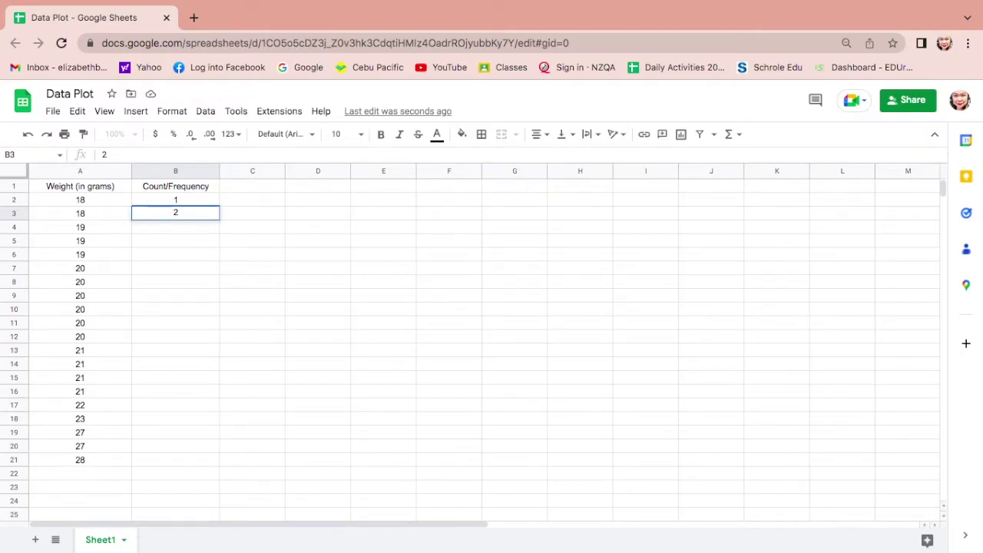
key("Return")
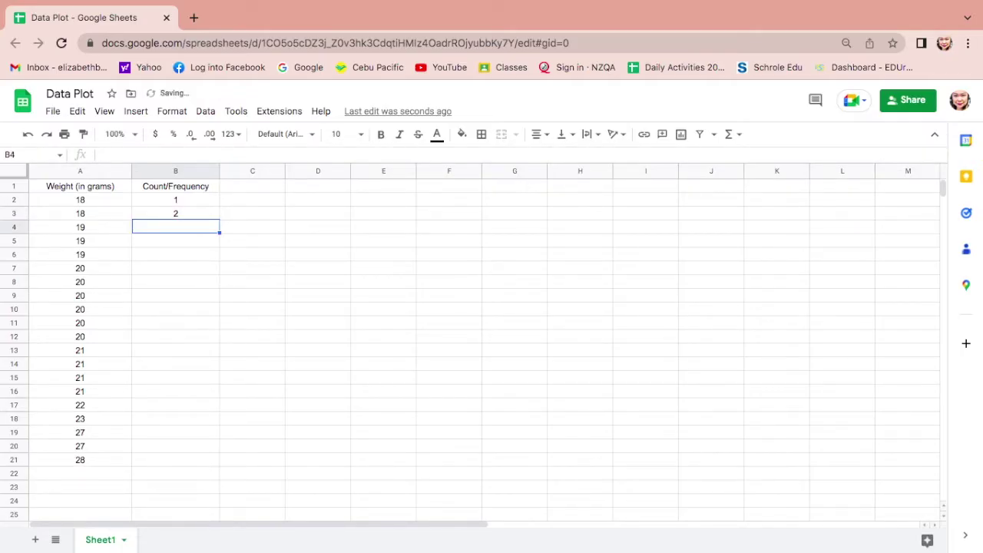
type("1")
key("Return")
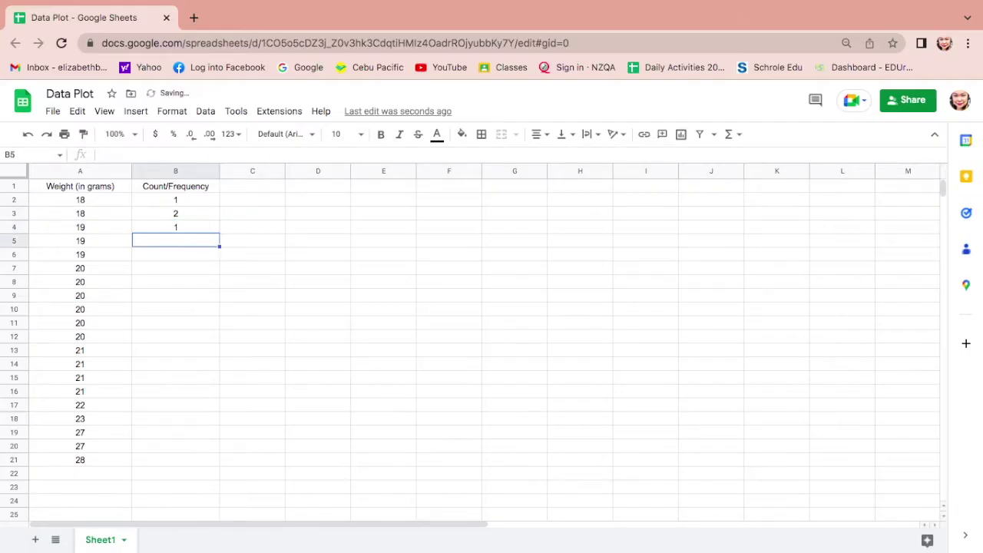
type("2")
key("Return")
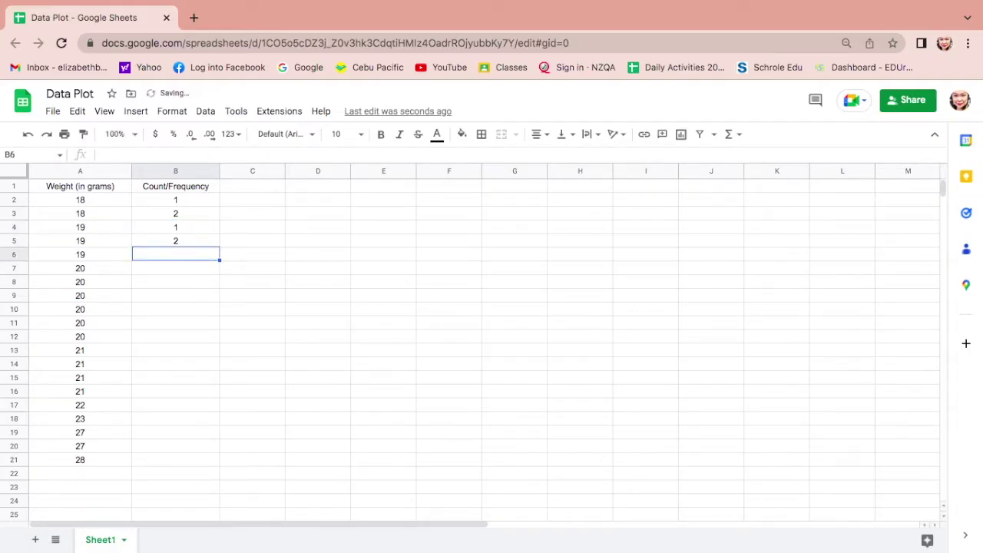
type("3")
key("Return")
Step: Number the six 20-gram entries 1 through 6 in B7:B12
left_click(175, 254)
left_click(175, 268)
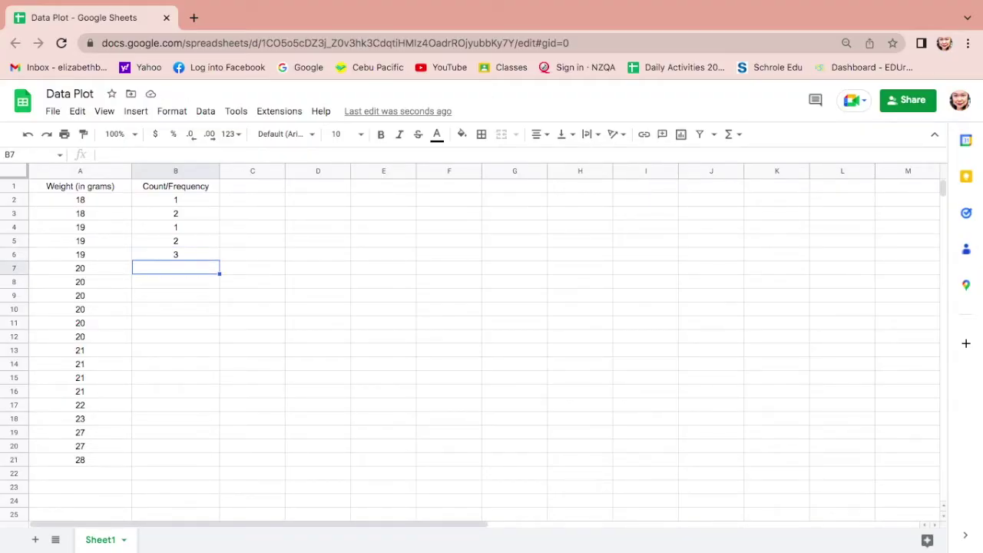
type("1")
key("Return")
type("2")
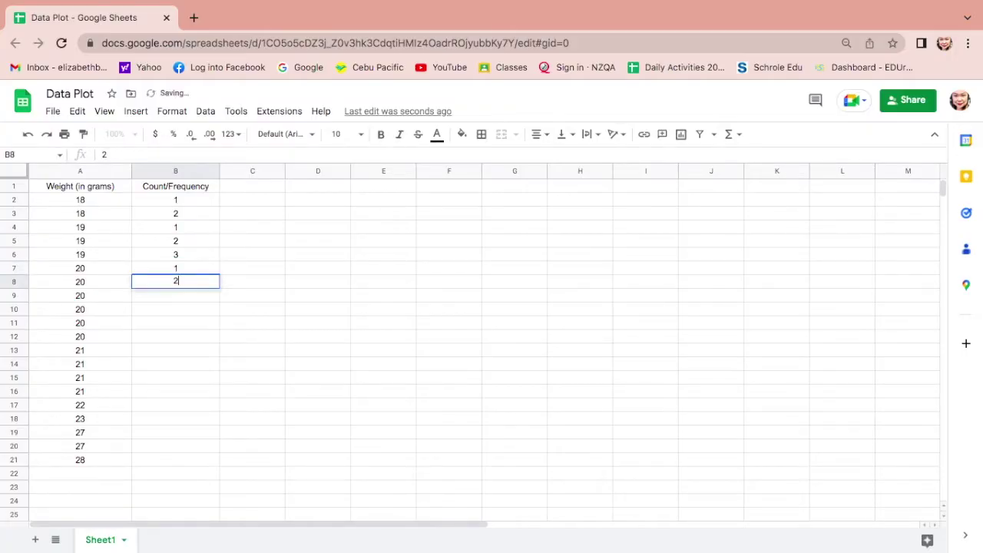
key("Return")
type("3")
key("Return")
type("4")
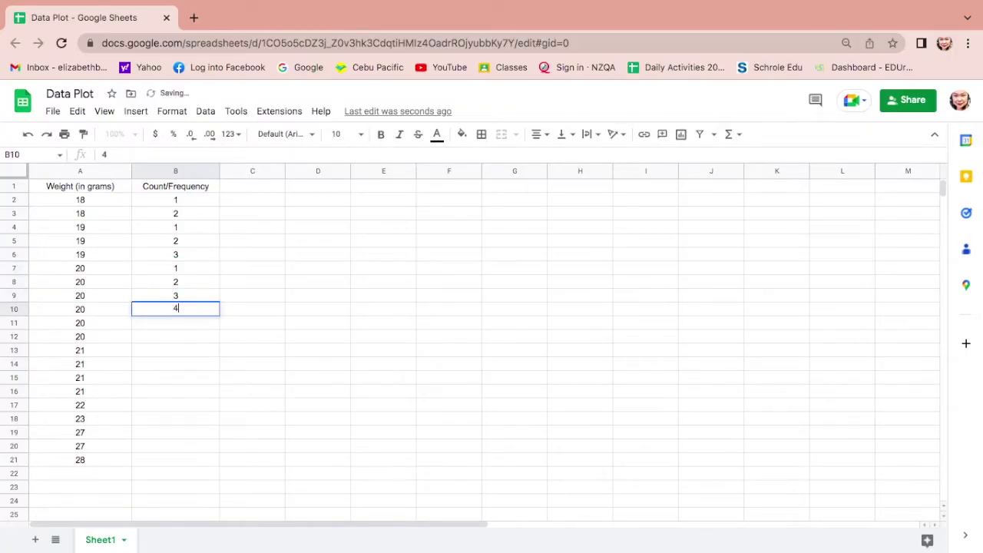
key("Return")
type("5")
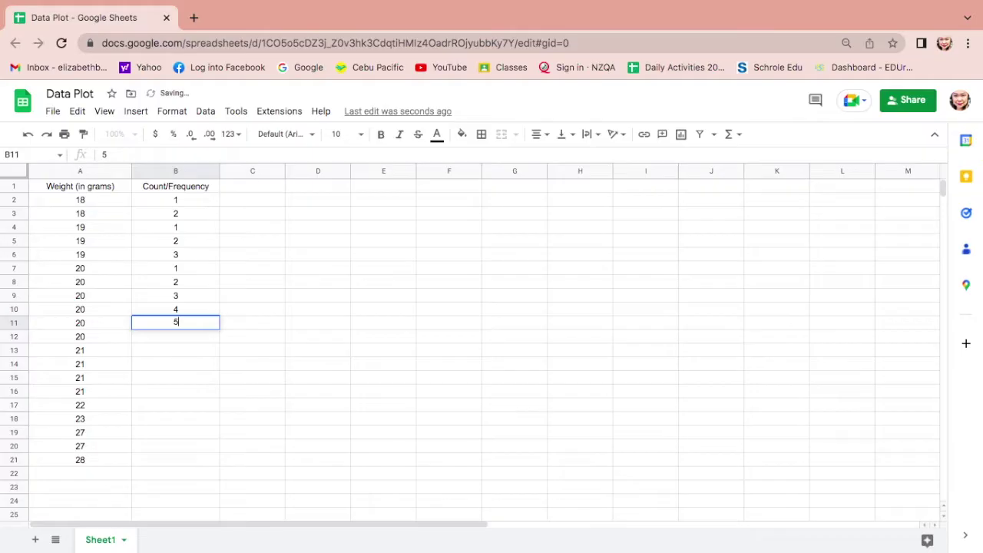
key("Return")
type("6")
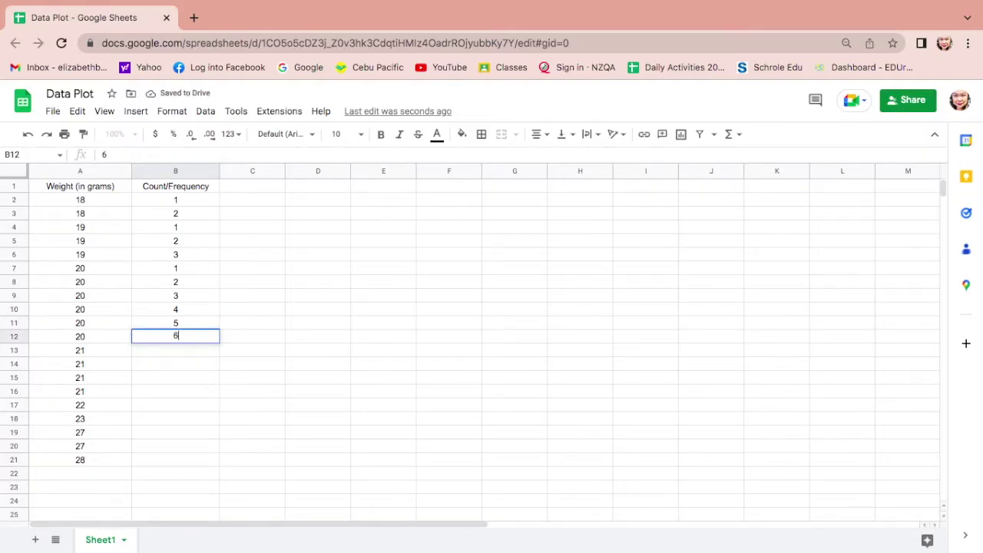
key("Return")
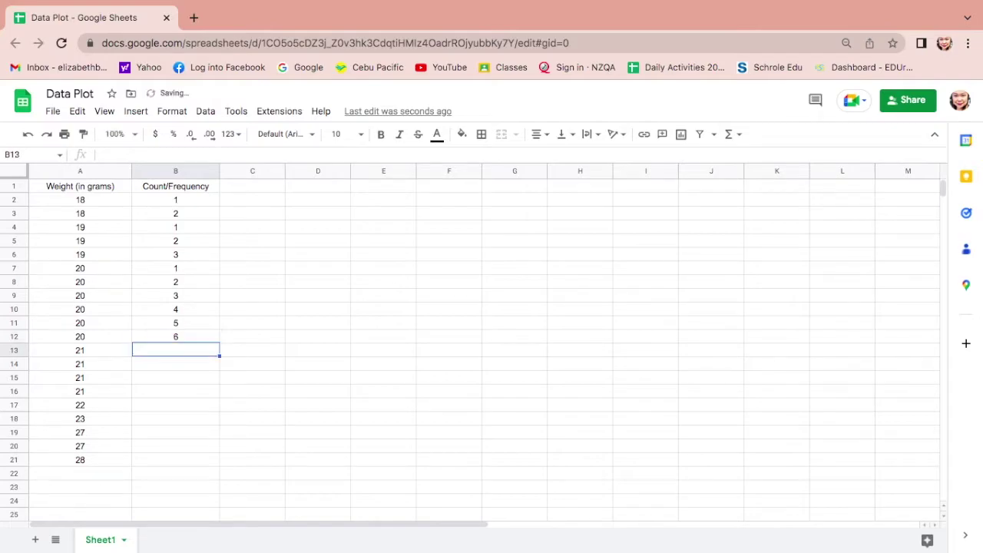
Step: Number the four 21-gram entries 1 through 4 in B13:B16
type("1")
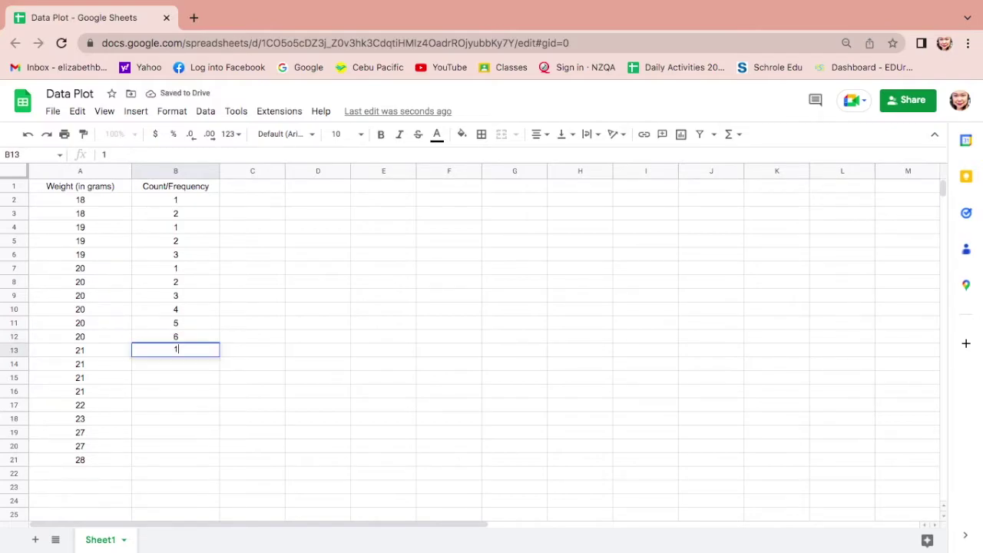
key("Return")
type("2")
key("Return")
type("3")
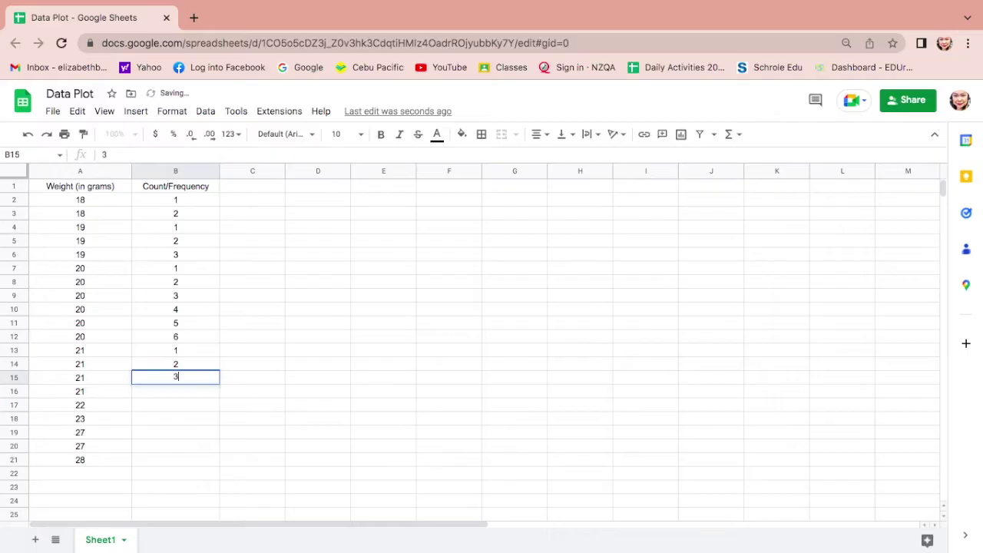
key("Return")
type("4")
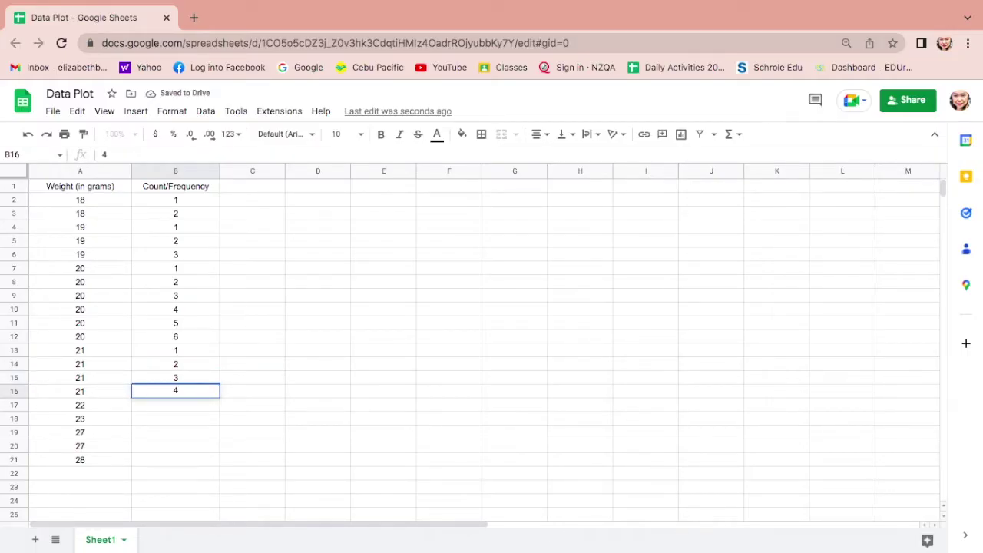
key("Return")
Step: Enter counts 1, 1, 1, 2, 1 for weights 22, 23, 27, 27, 28 in B17:B21
type("1")
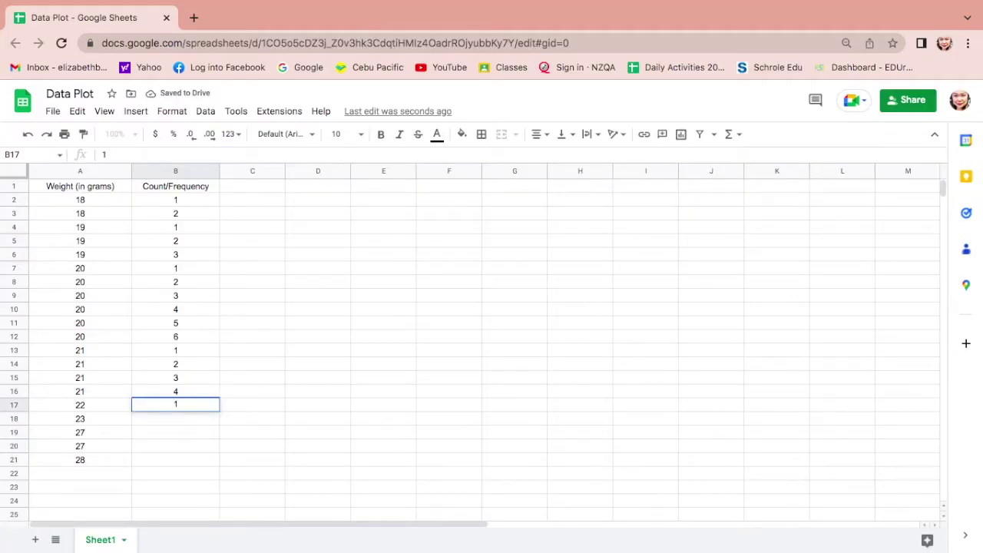
key("Return")
type("1")
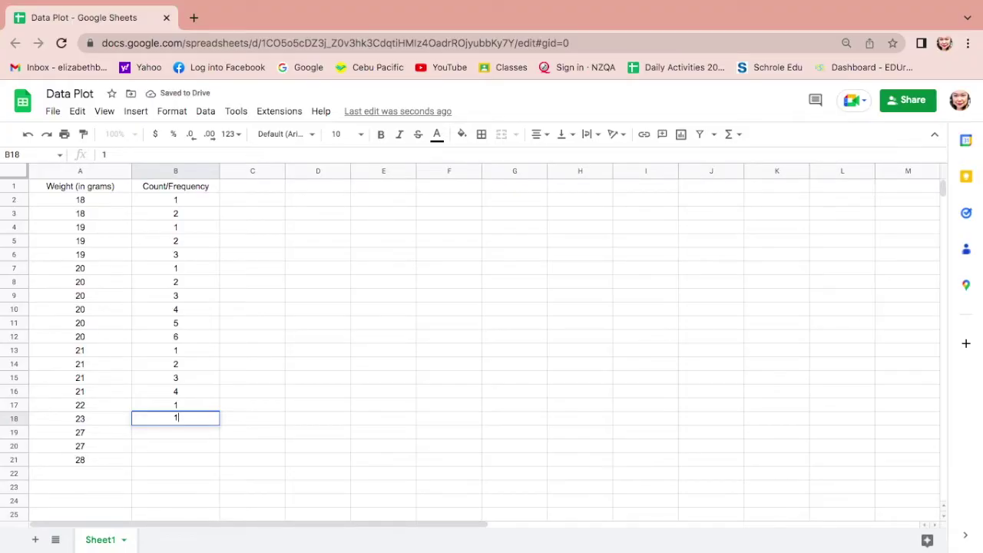
key("Return")
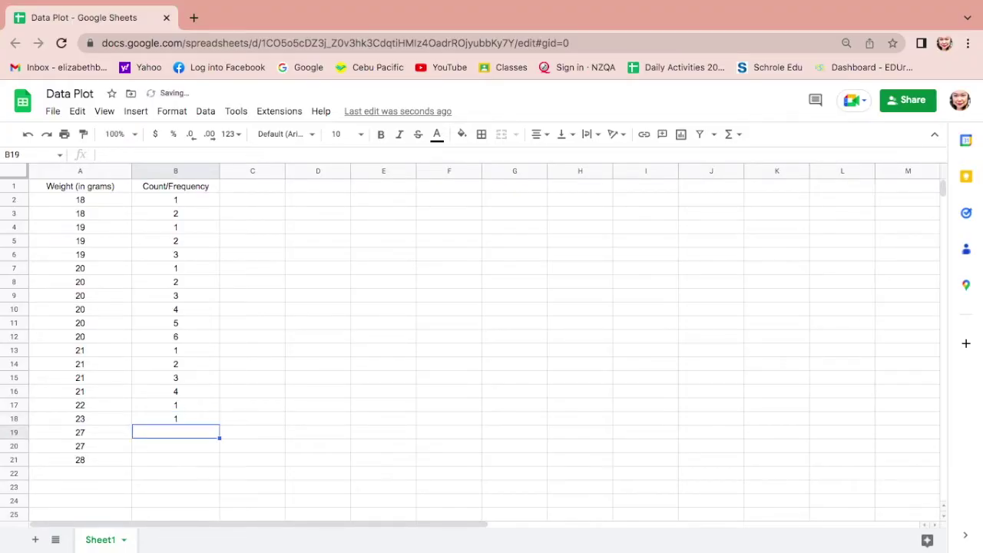
type("1")
key("Return")
type("2")
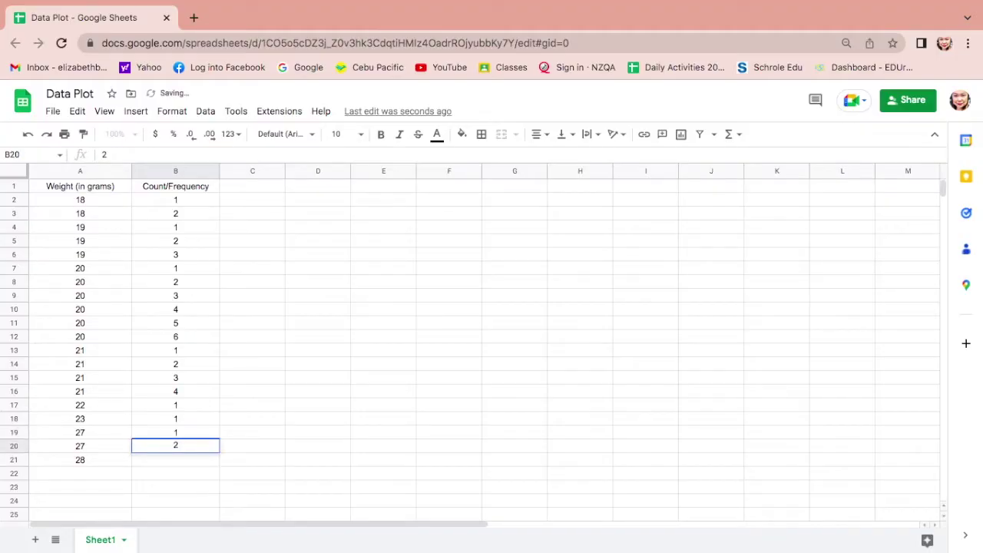
key("Return")
type("1")
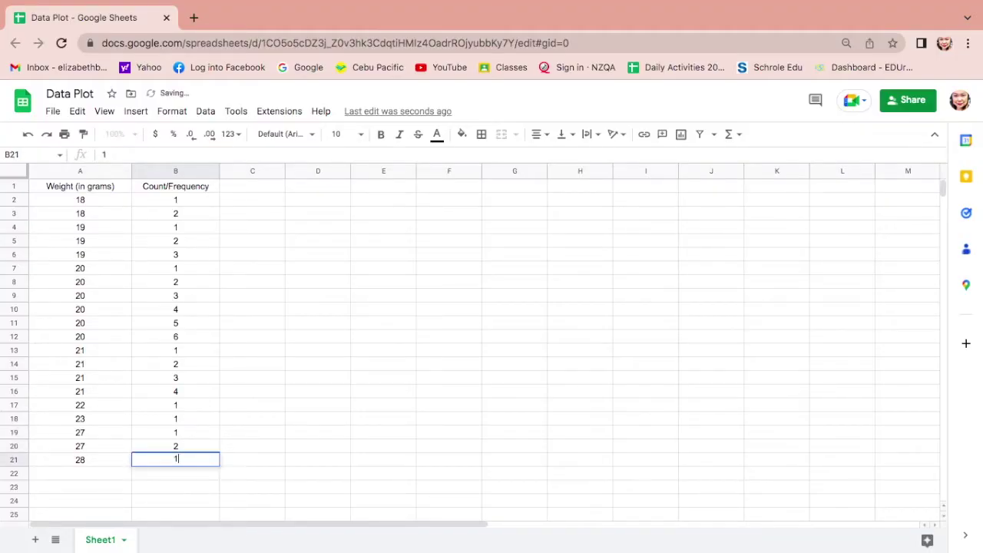
key("Return")
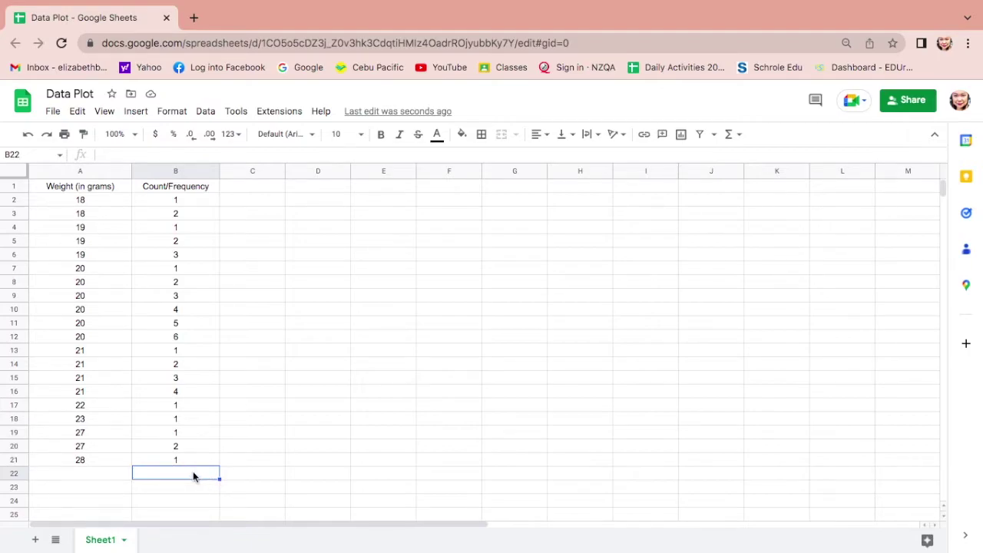
Step: Select range A1:B21, starting from the Weight (in grams) header
left_click(60, 189)
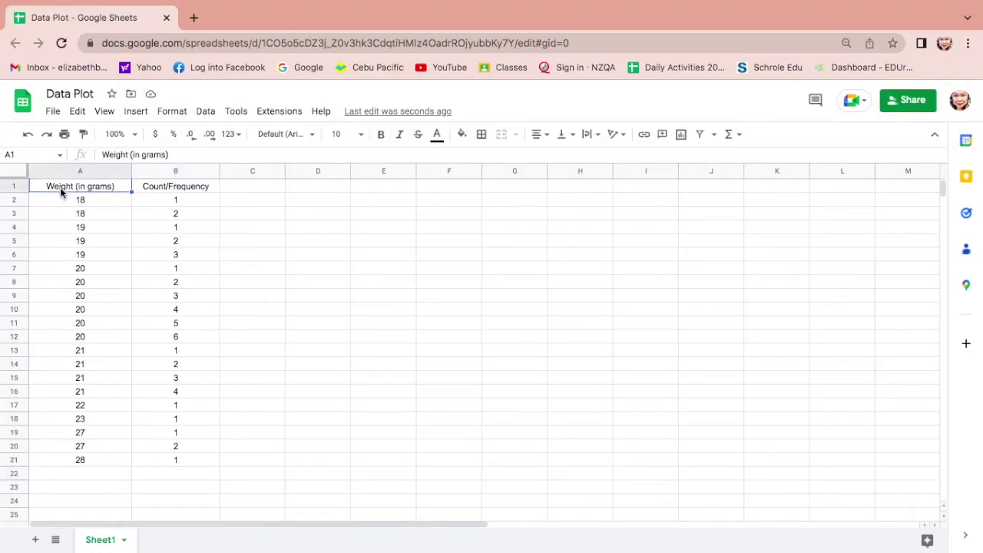
key("shift+Right")
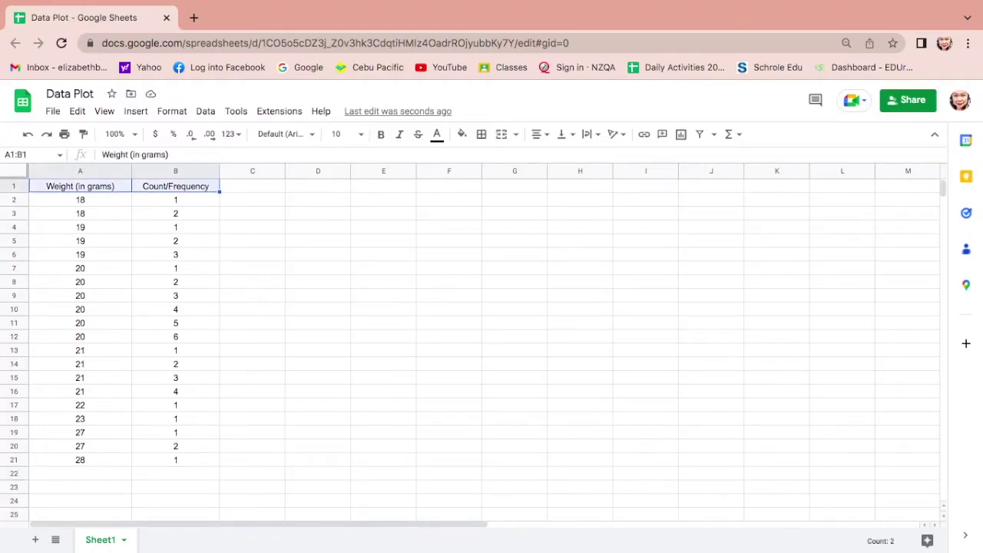
key("shift+Down")
key("shift+Down")
key("shift+Down")
key("shift+Down")
key("shift+Down")
key("shift+Down")
key("shift+Down")
key("shift+Down")
key("shift+Down")
key("shift+Down")
key("shift+Down")
key("shift+Down")
key("shift+Down")
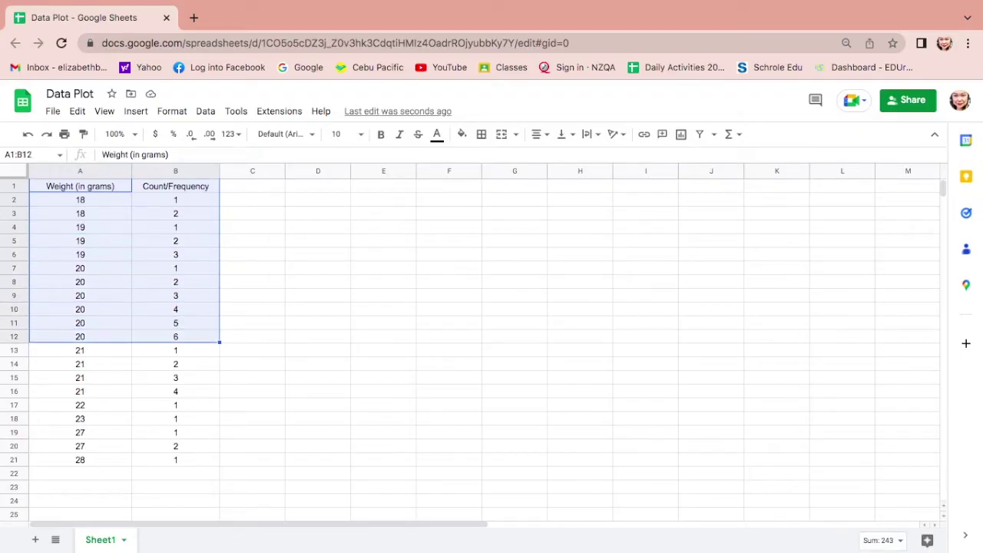
key("shift+Down")
key("shift+Down")
key("shift+Down")
key("shift+Down")
key("shift+Down")
key("shift+Down")
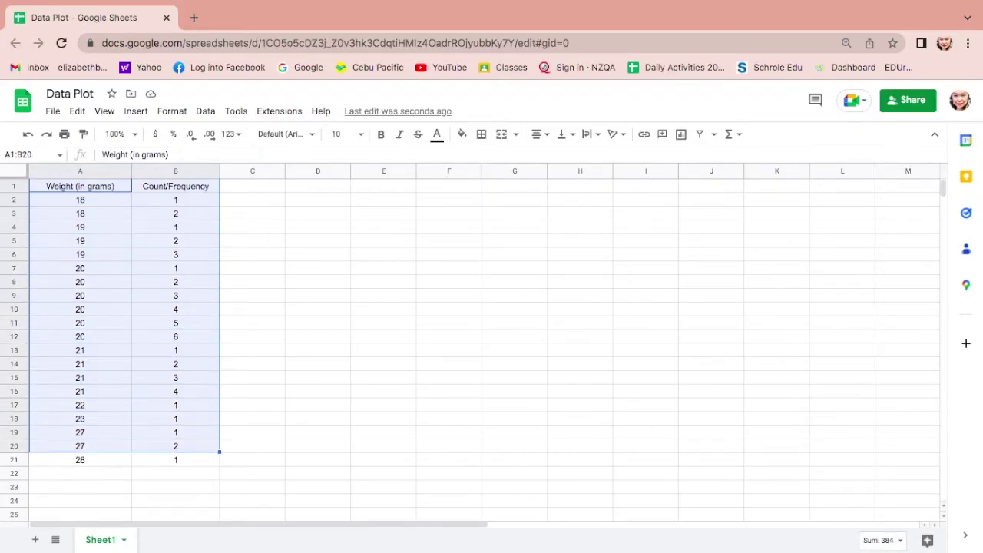
key("shift+Down")
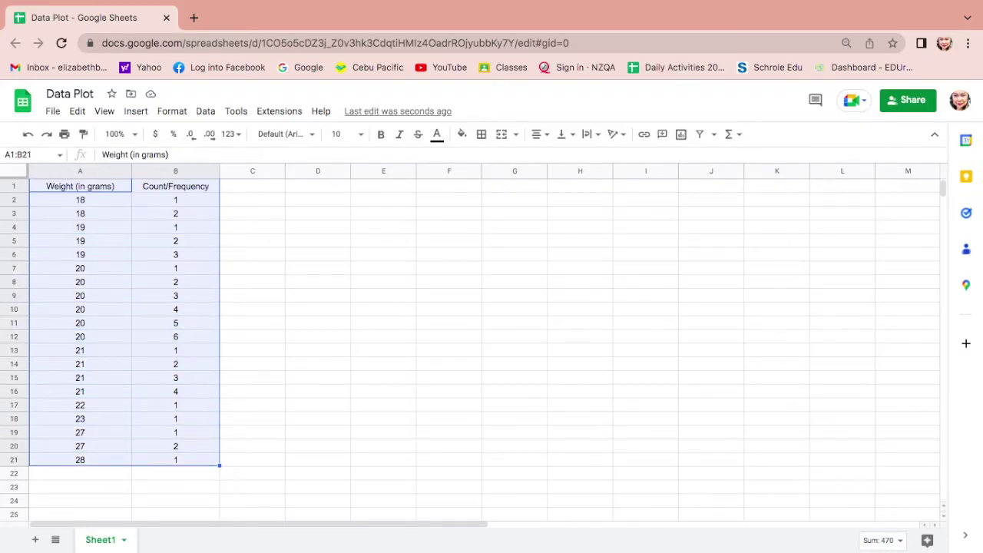
Step: Insert a chart from A1:B21 and drag it to the right of the table
left_click(682, 138)
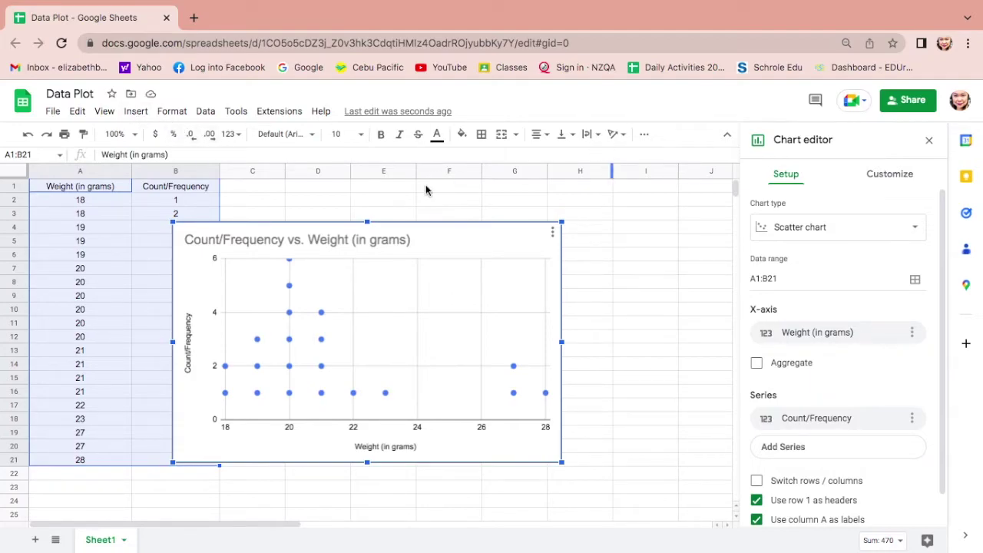
left_click(136, 111)
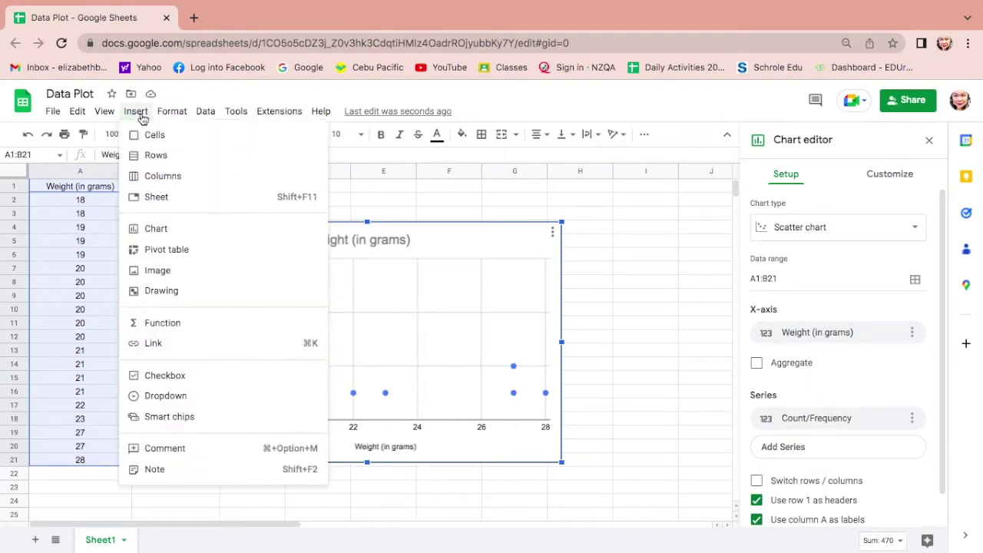
left_click(162, 229)
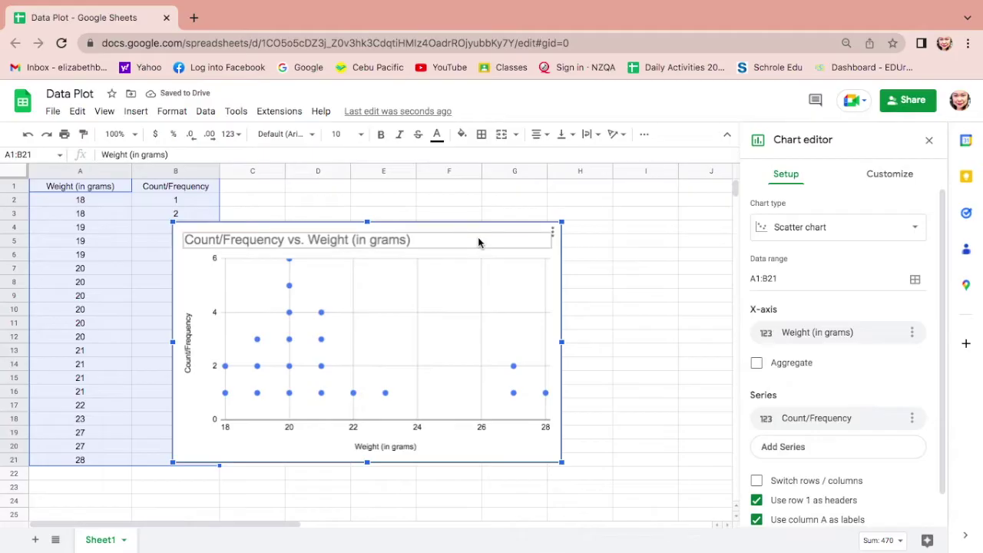
left_click_drag(479, 246, 572, 223)
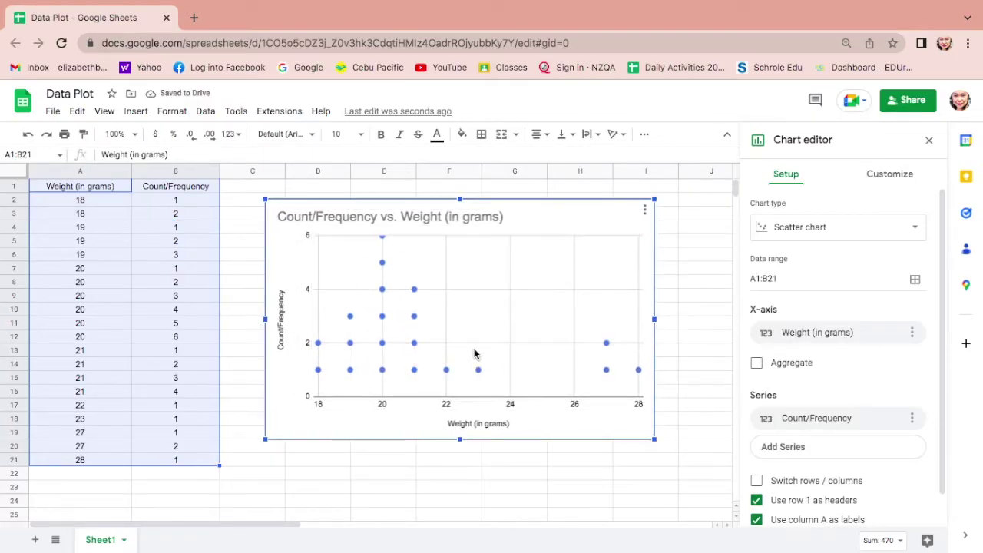
left_click(791, 227)
Step: Try histogram and column types, then settle on a Scatter chart of Count/Frequency vs. Weight
left_click(806, 372)
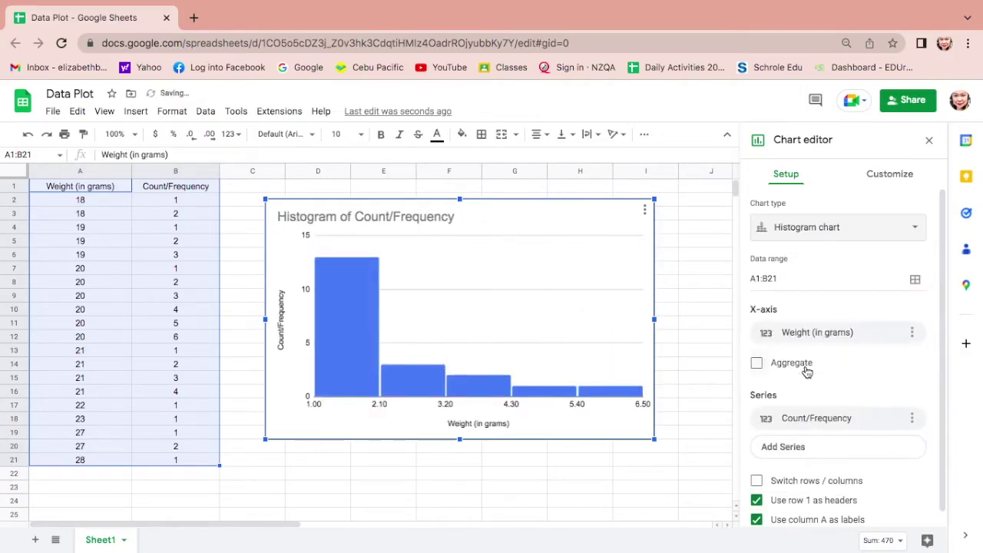
left_click(870, 229)
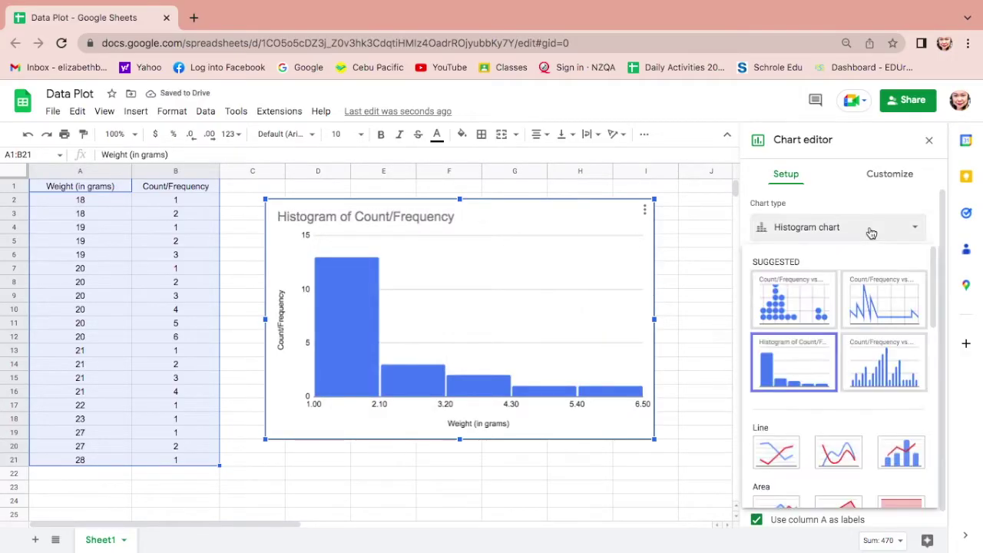
left_click(878, 388)
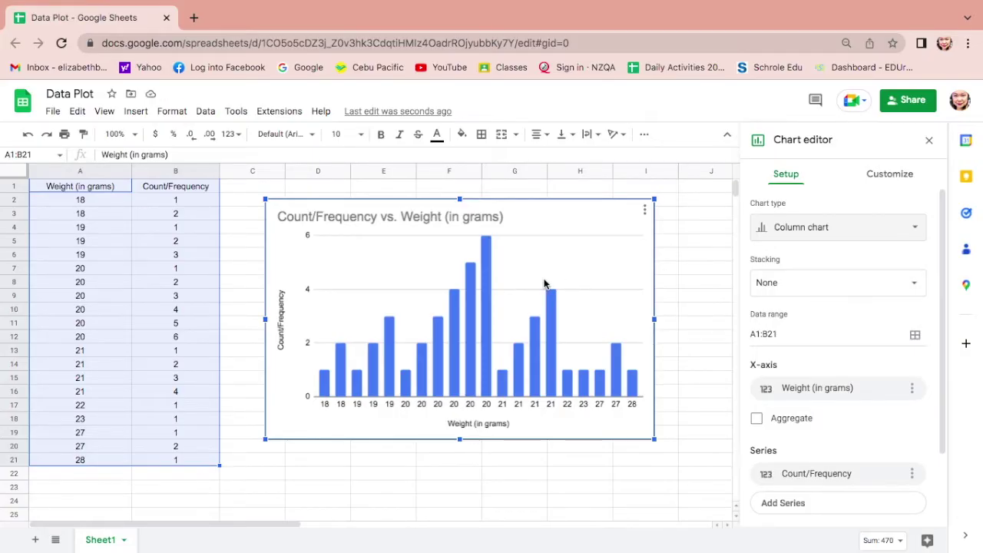
left_click(789, 176)
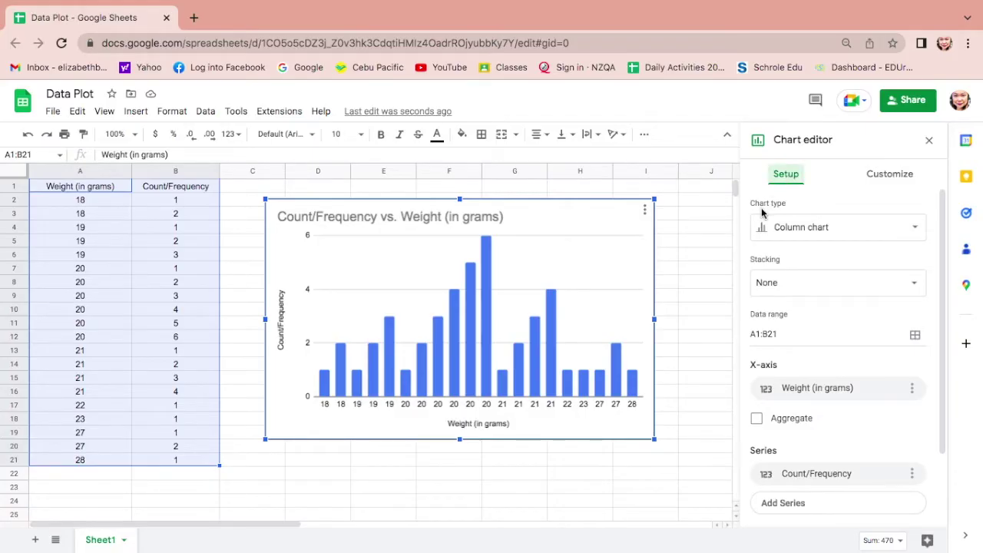
left_click(862, 238)
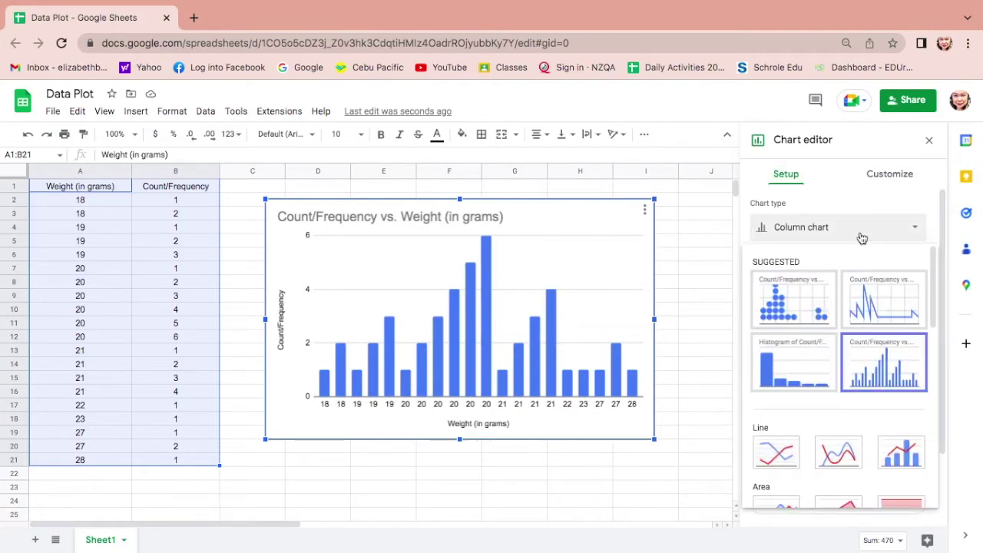
left_click(797, 305)
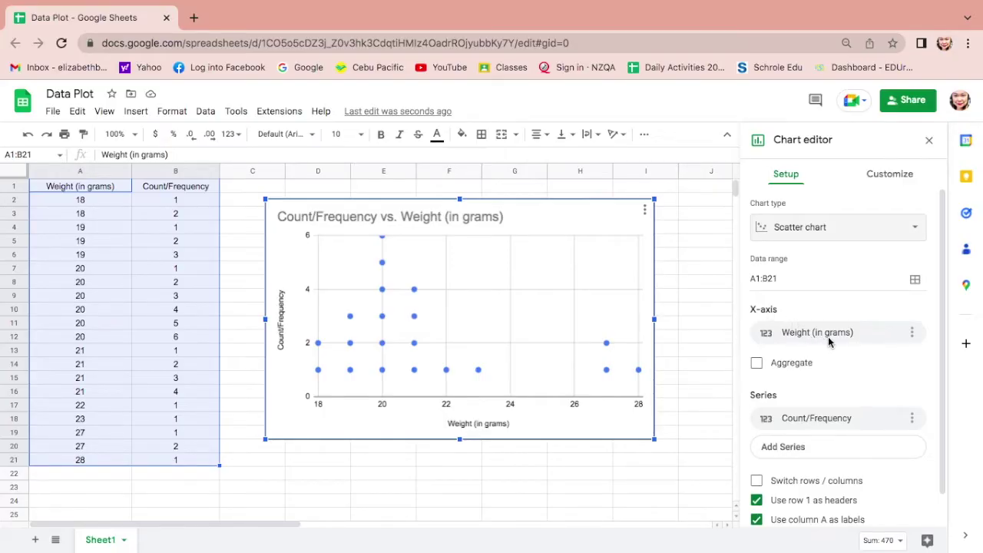
scroll(830, 343, "down", 1)
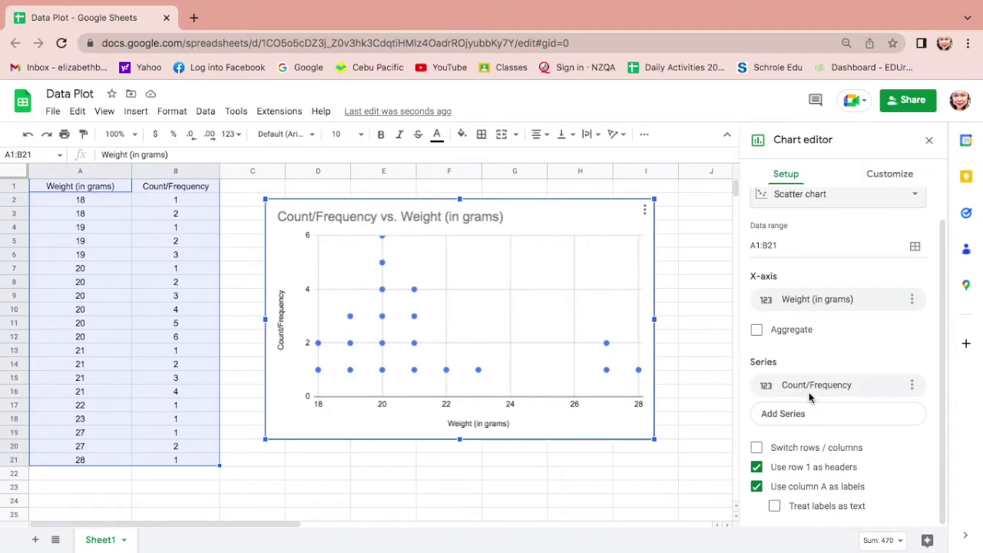
scroll(826, 340, "up", 1)
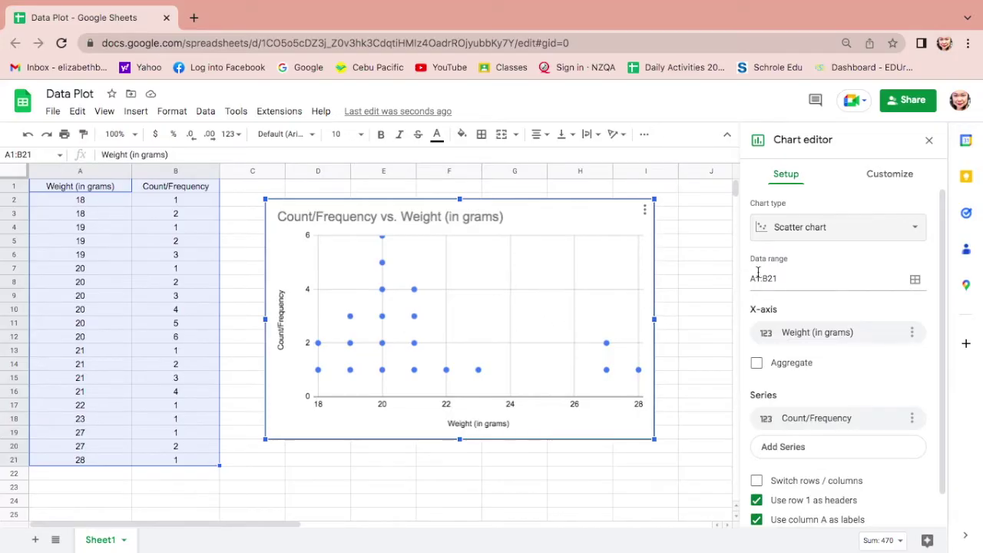
Step: Set the chart background colour to light grey, after trying dark red and yellow
left_click(892, 177)
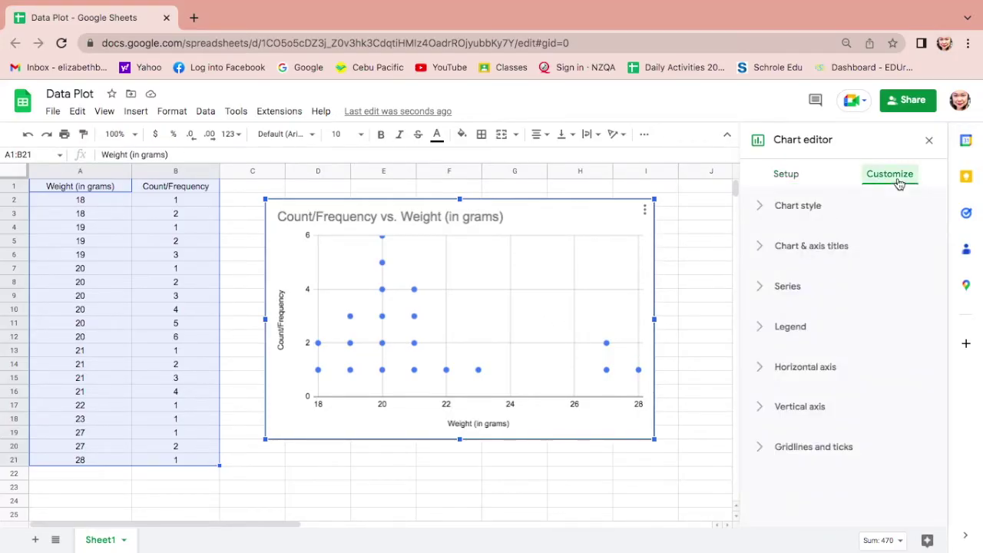
left_click(809, 213)
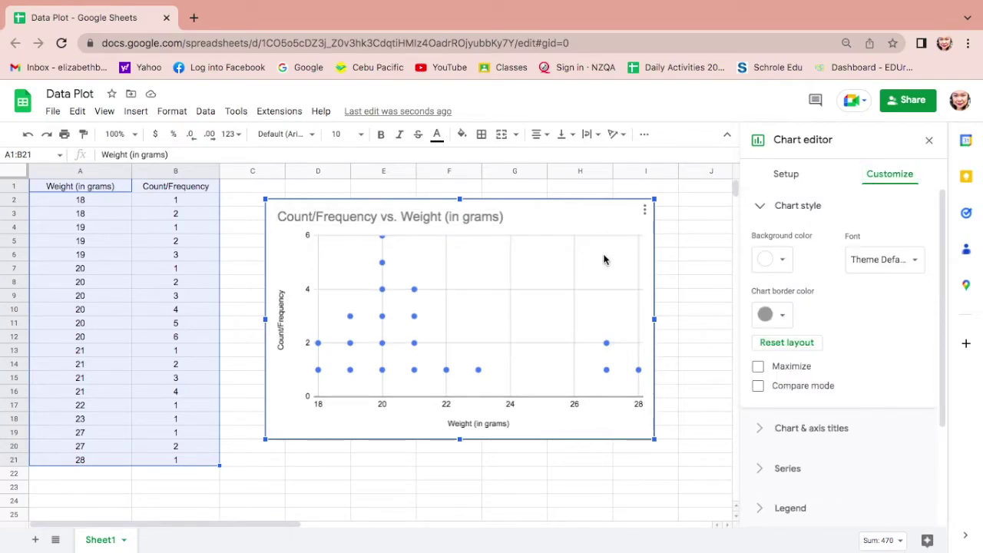
left_click(779, 261)
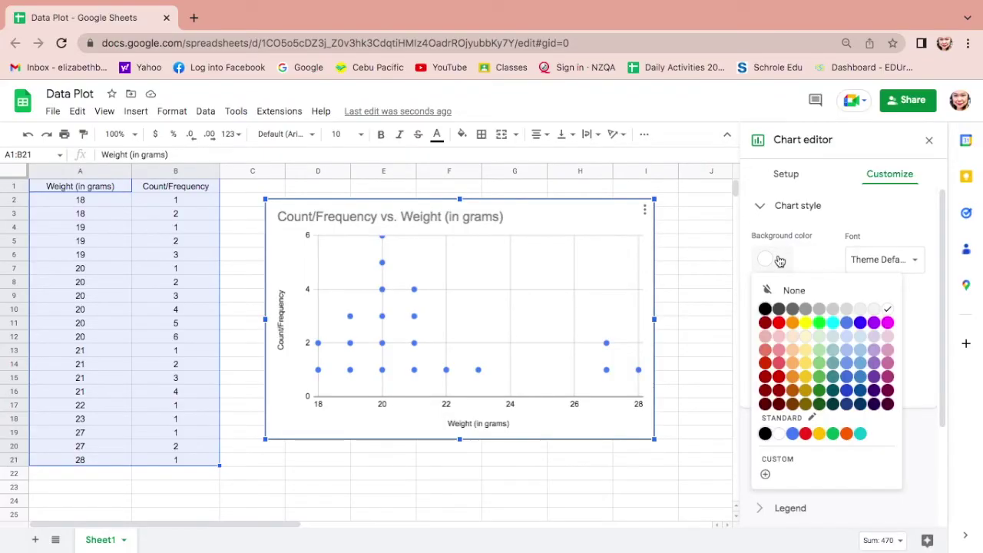
left_click(765, 324)
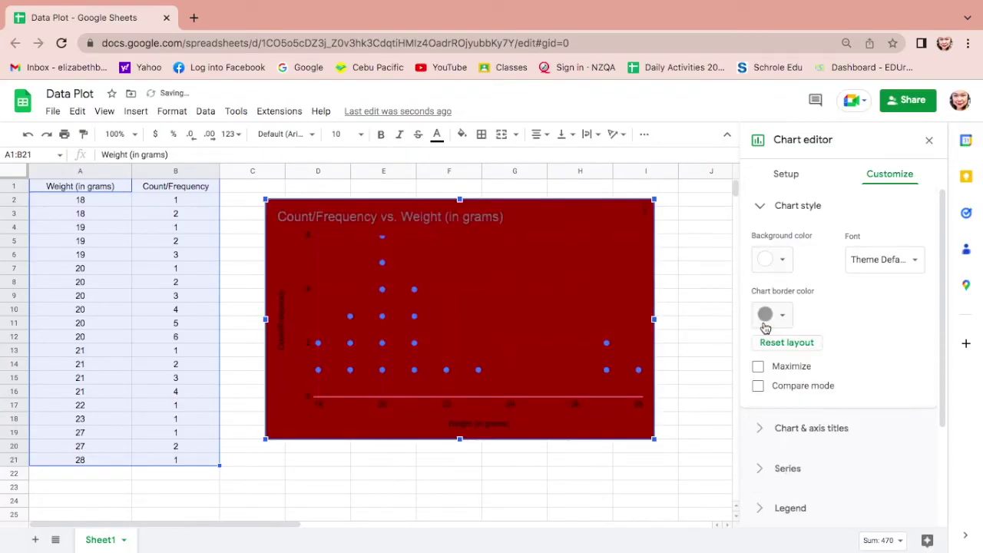
left_click(781, 265)
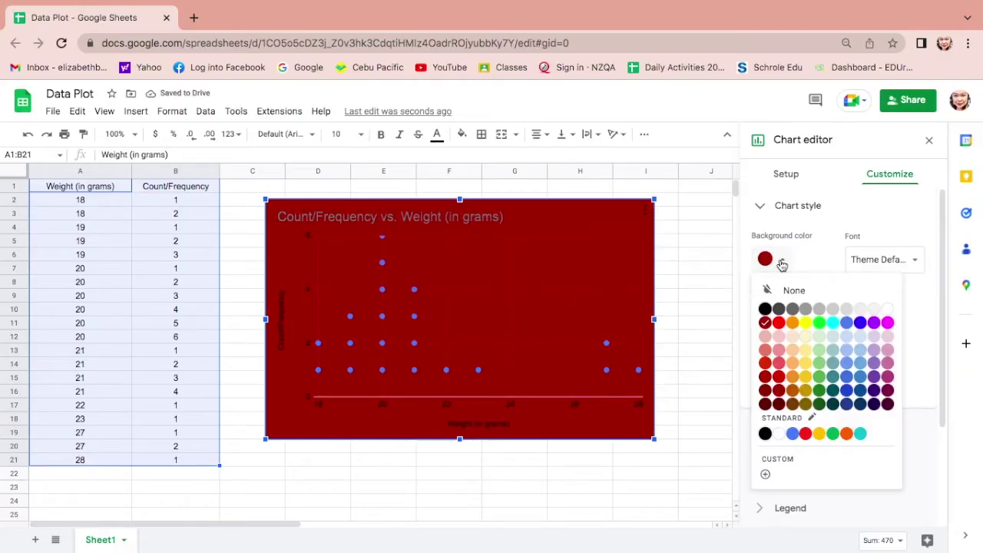
left_click(804, 322)
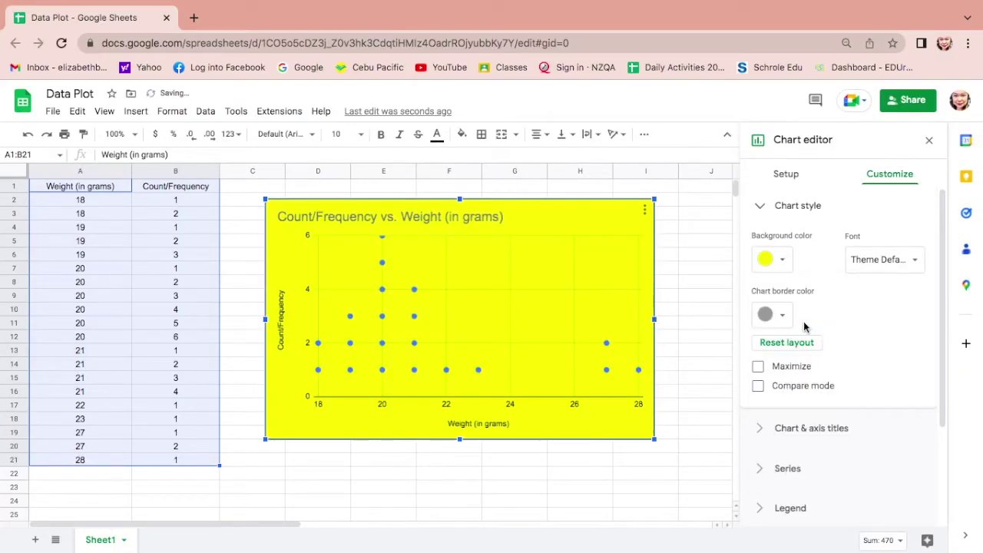
left_click(782, 264)
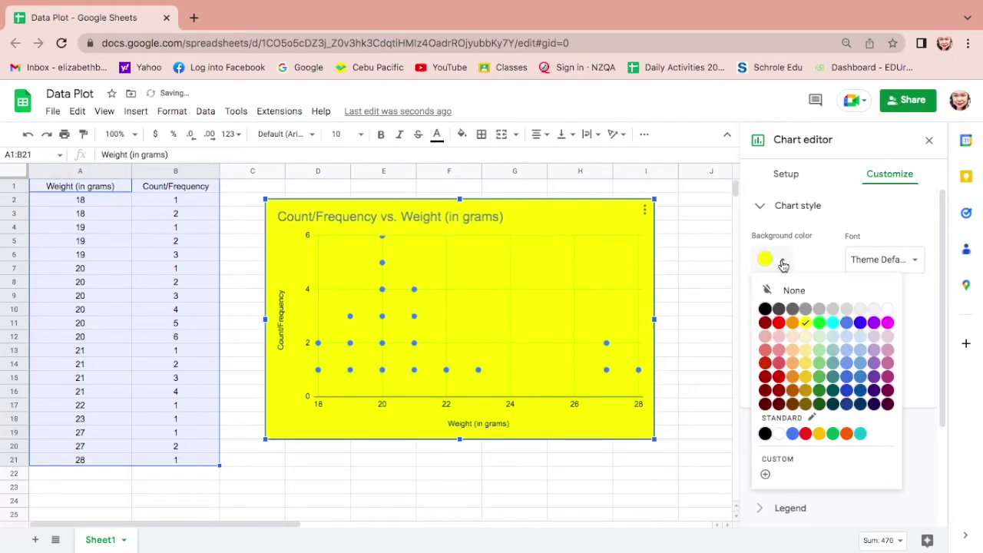
left_click(847, 310)
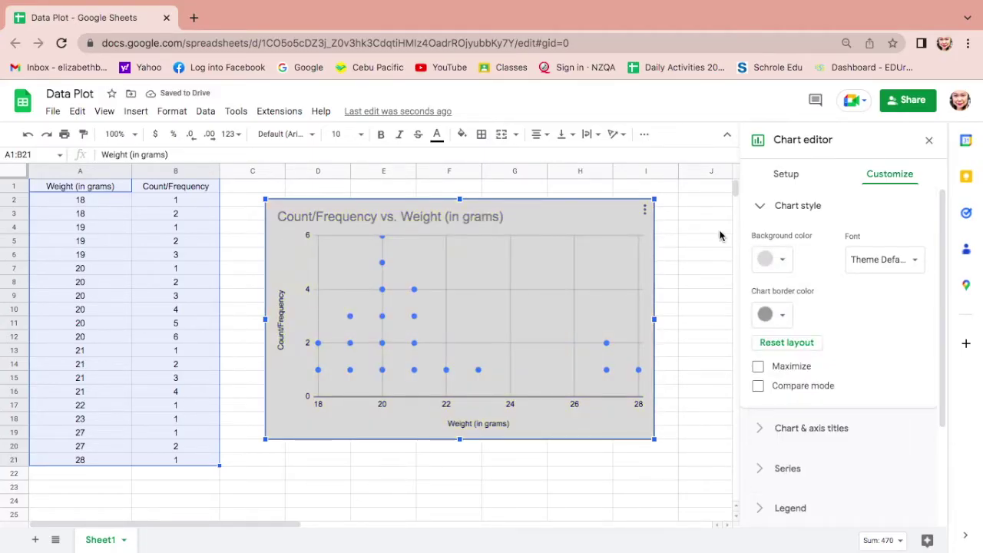
Step: Set the chart's font to Wide
left_click(900, 265)
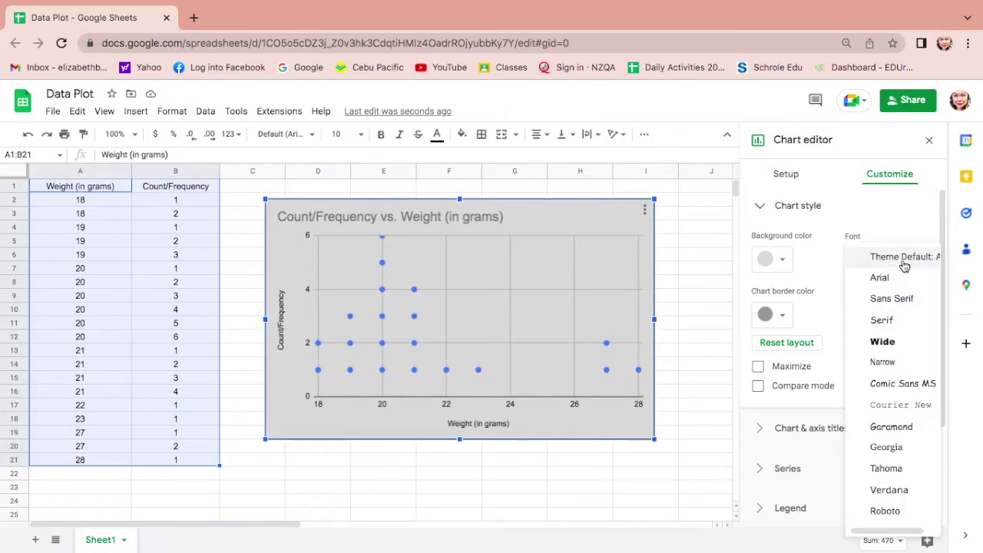
left_click(883, 341)
scroll(899, 344, "down", 1)
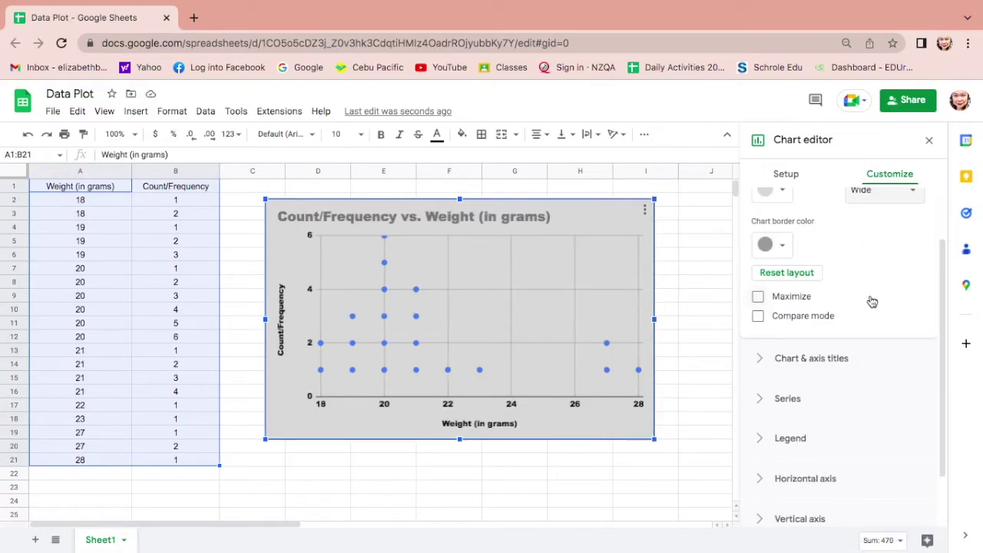
left_click(821, 368)
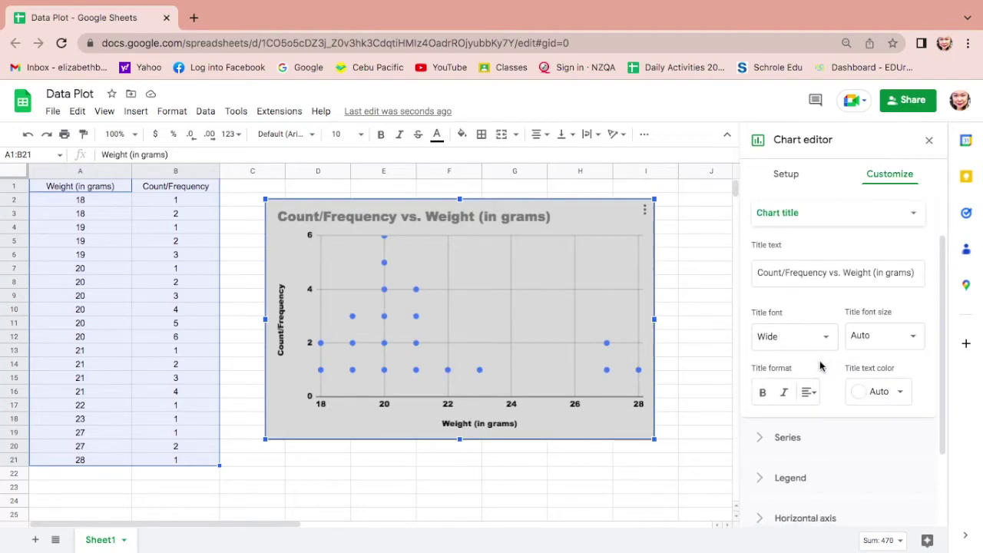
Step: Format the chart title at size 20, bold, in red
left_click(914, 341)
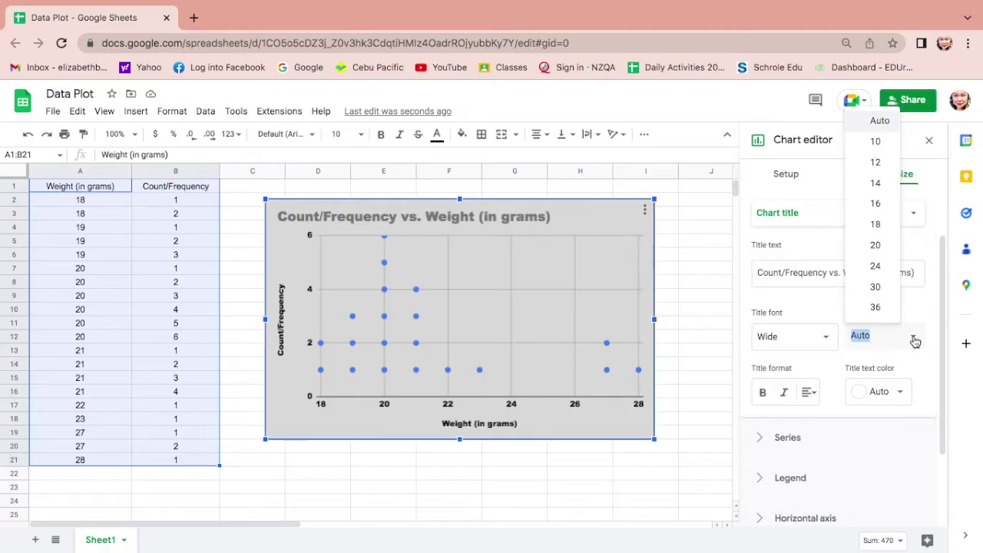
left_click(875, 245)
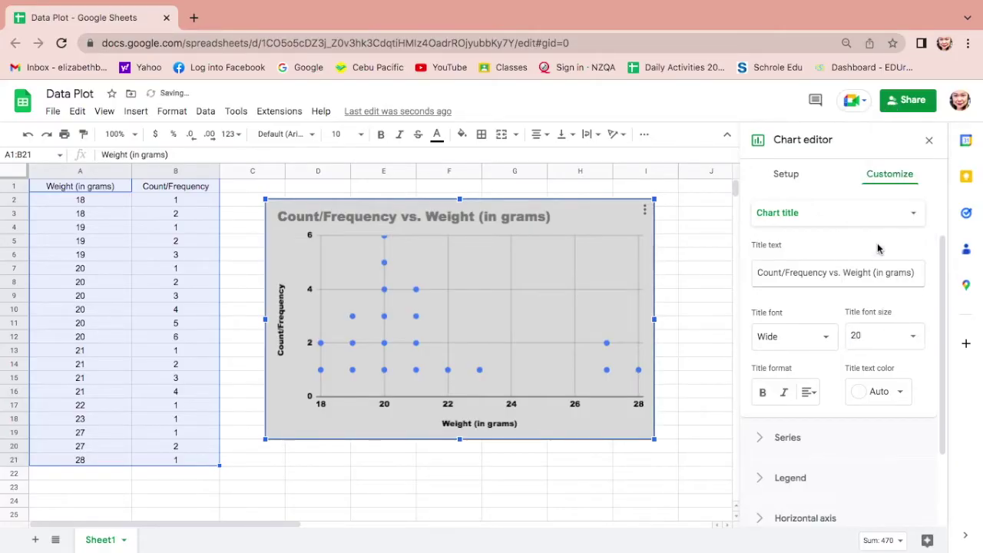
left_click(763, 394)
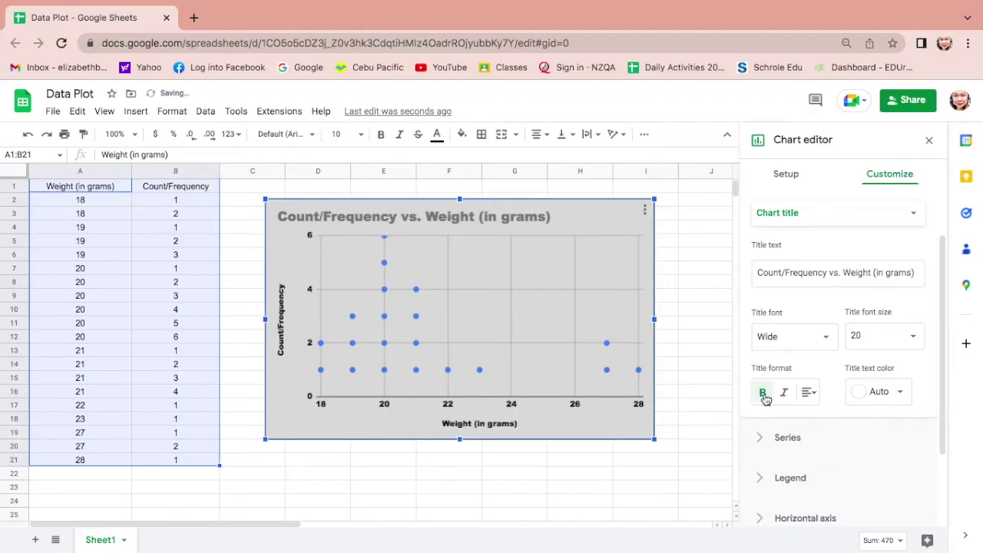
left_click(902, 393)
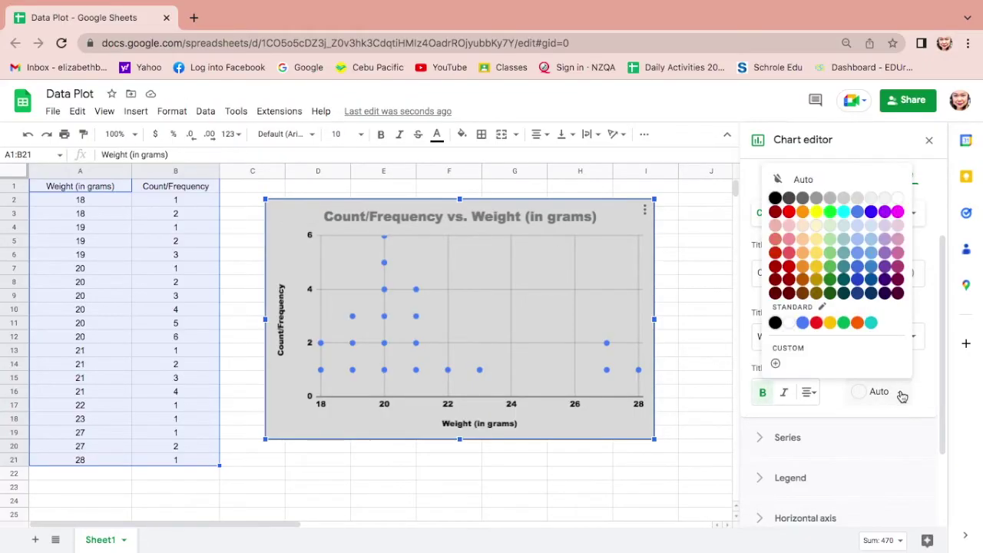
left_click(788, 212)
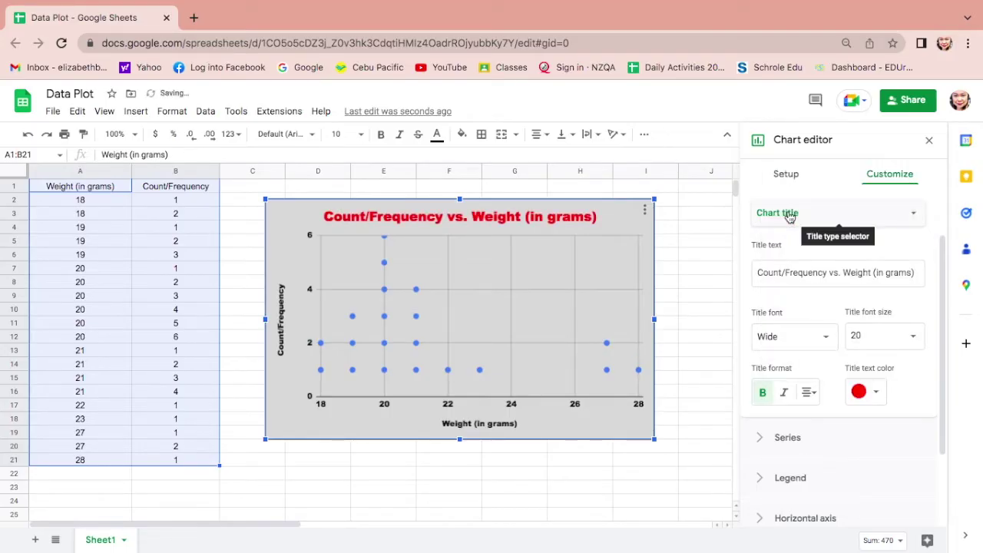
scroll(889, 376, "down", 1)
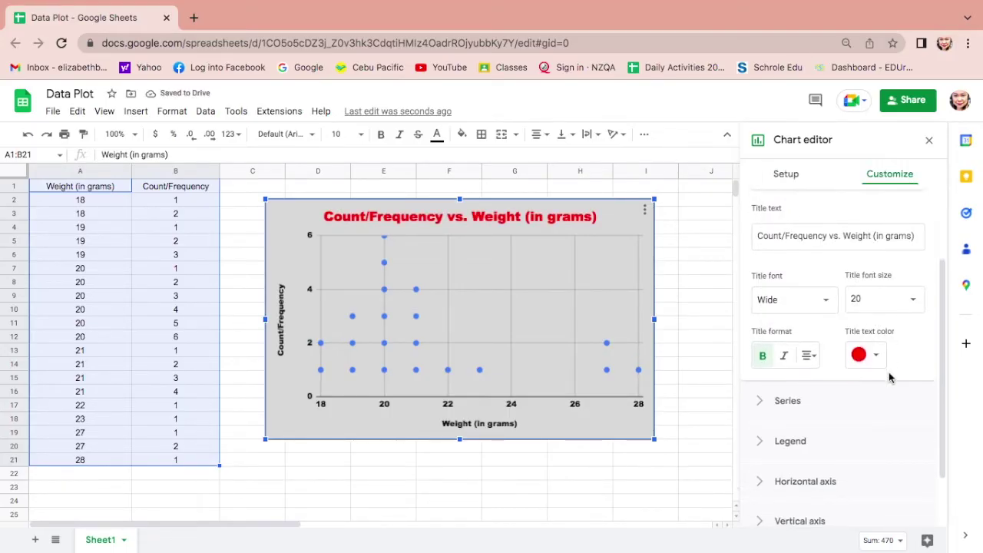
left_click(795, 401)
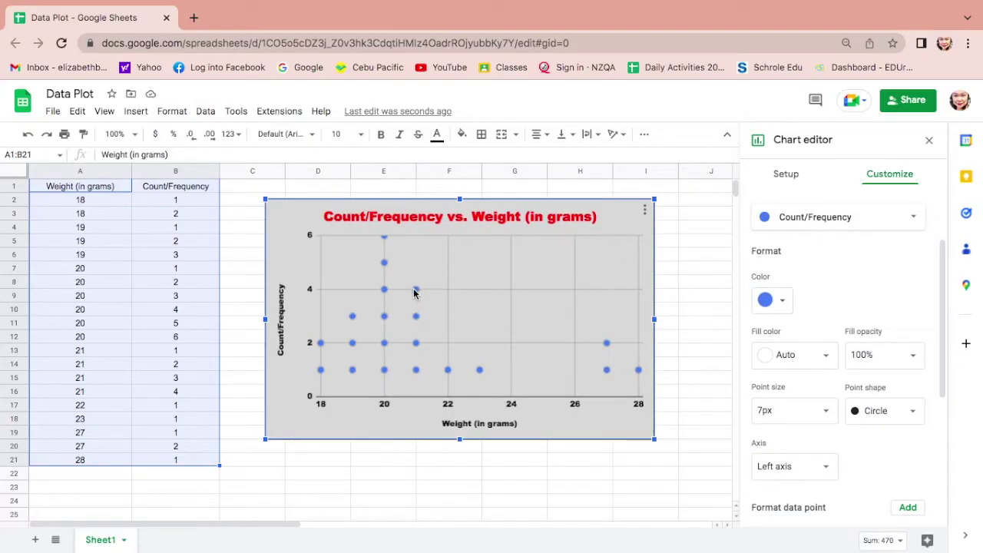
Step: Colour the data points dark teal and keep their size at 7px after trying 2px and 10px
left_click(782, 302)
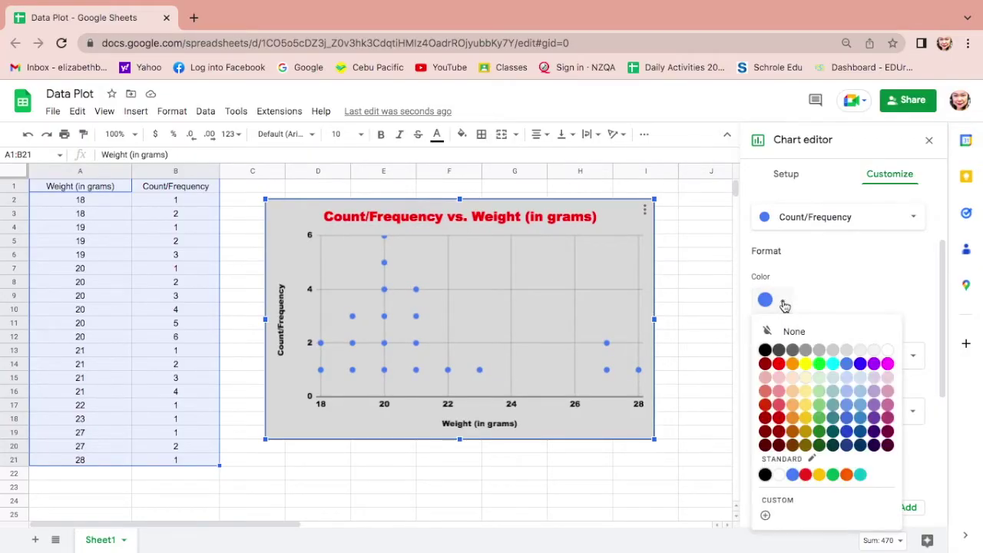
left_click(833, 432)
left_click(821, 394)
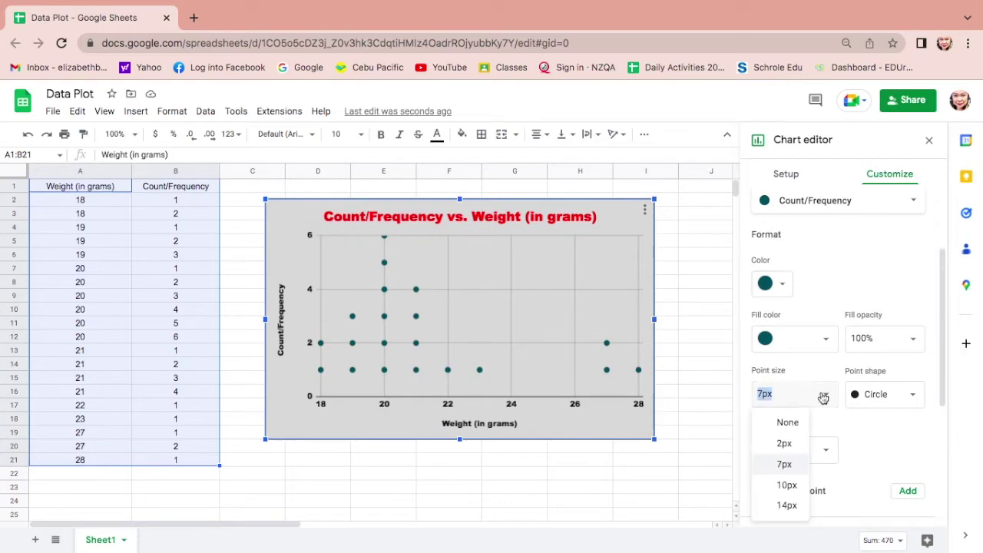
left_click(784, 444)
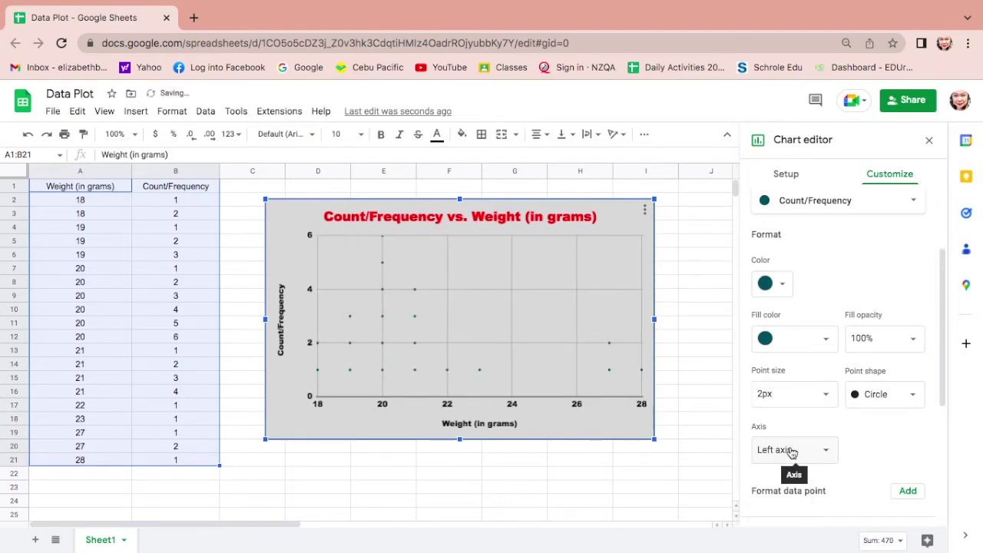
left_click(826, 394)
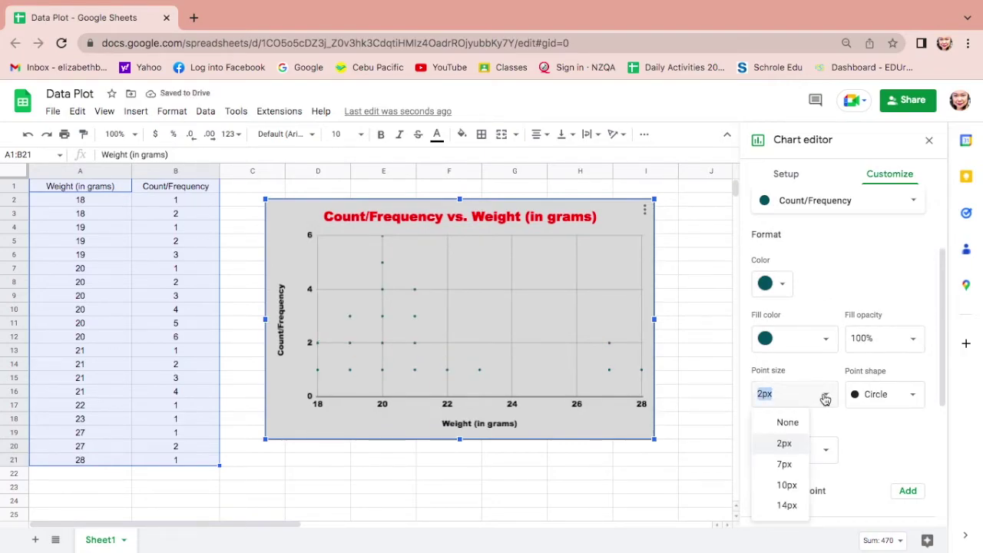
left_click(791, 485)
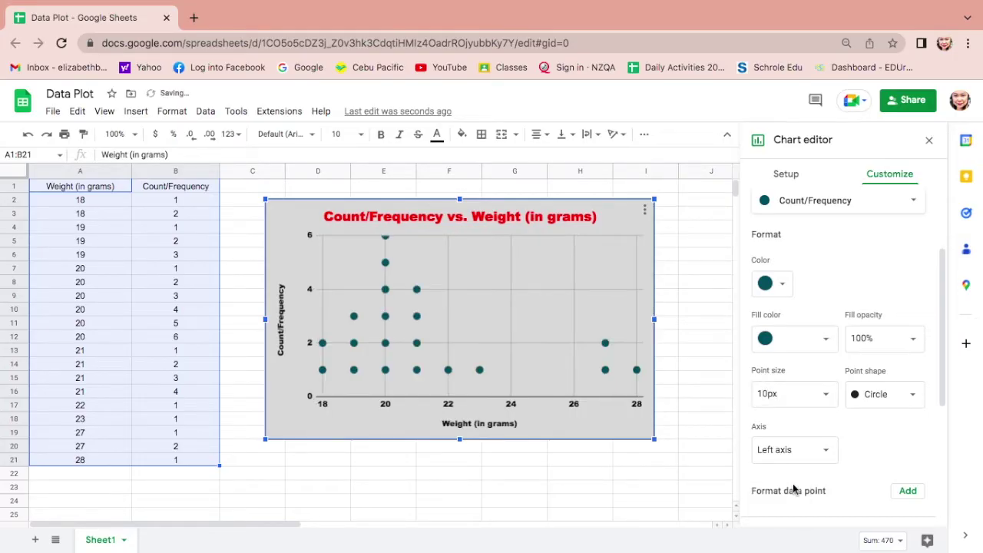
left_click(823, 395)
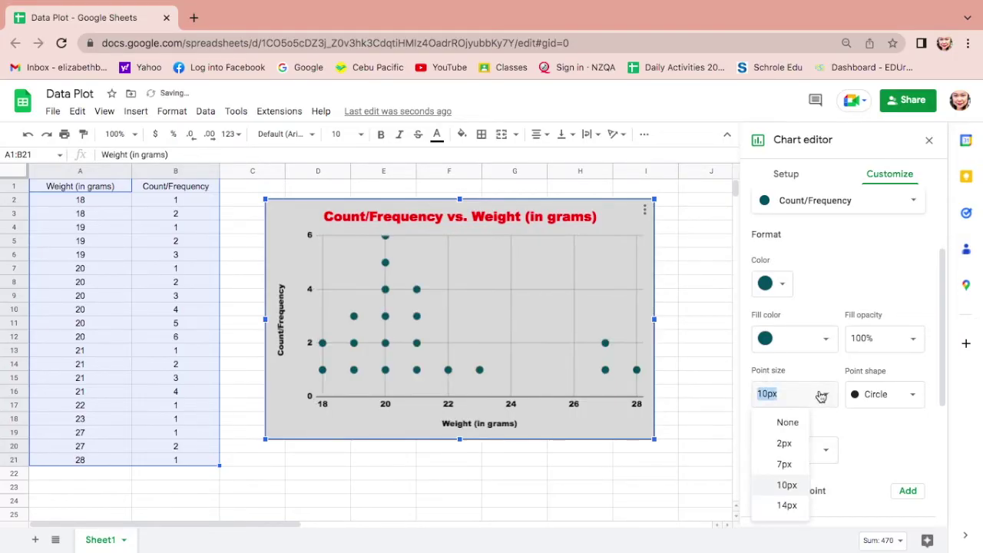
left_click(788, 466)
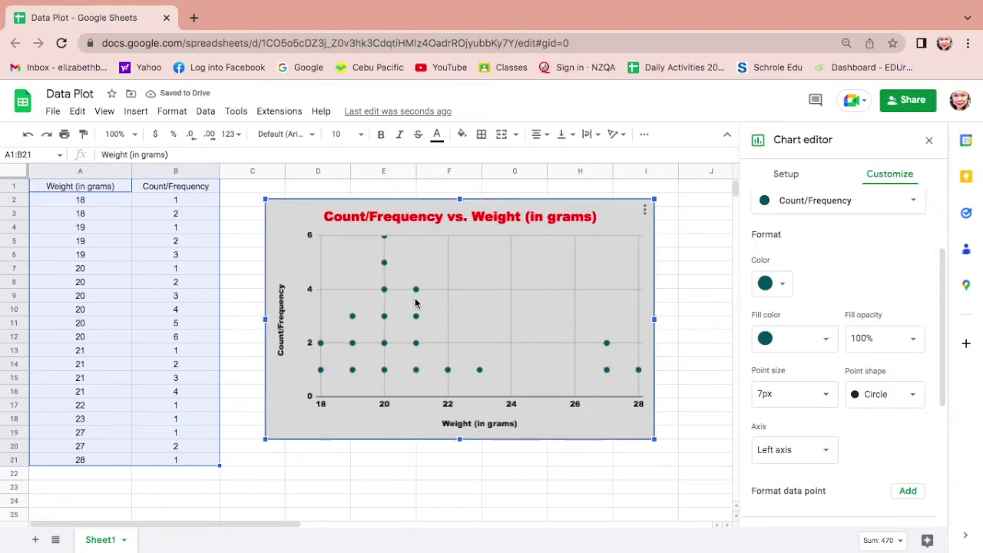
Step: Change the point shape to Pentagon, after trying triangle, square and star
left_click(910, 396)
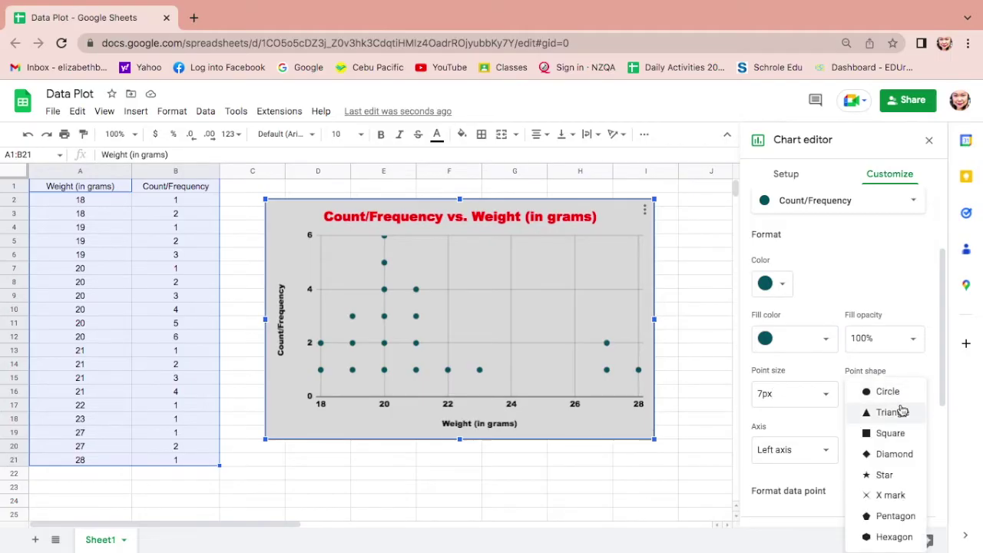
left_click(894, 412)
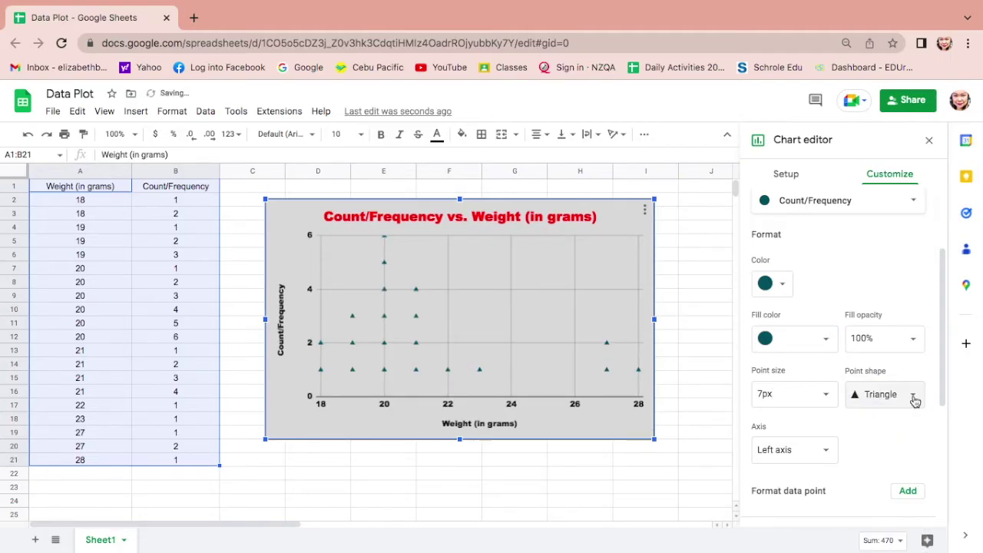
left_click(914, 398)
left_click(905, 418)
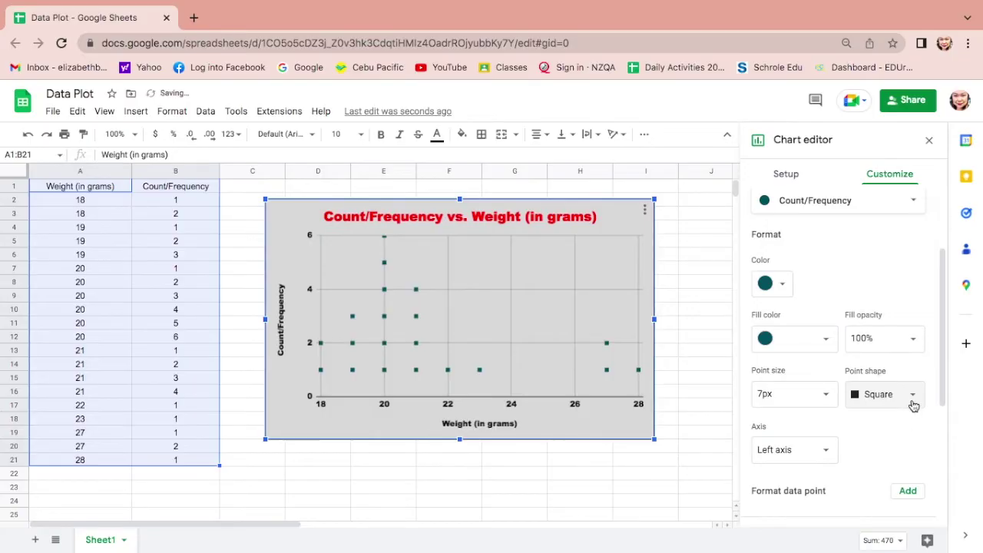
left_click(913, 398)
left_click(898, 436)
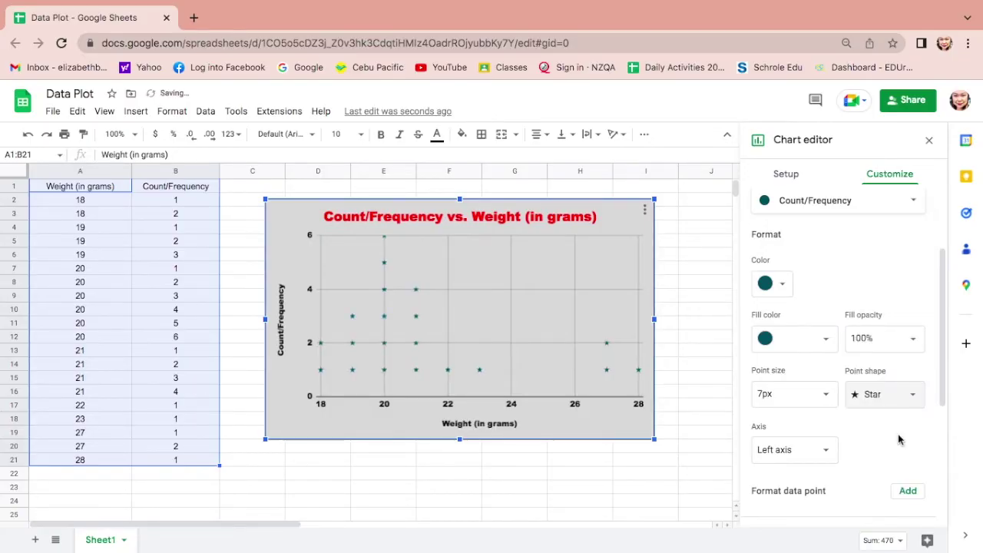
left_click(909, 397)
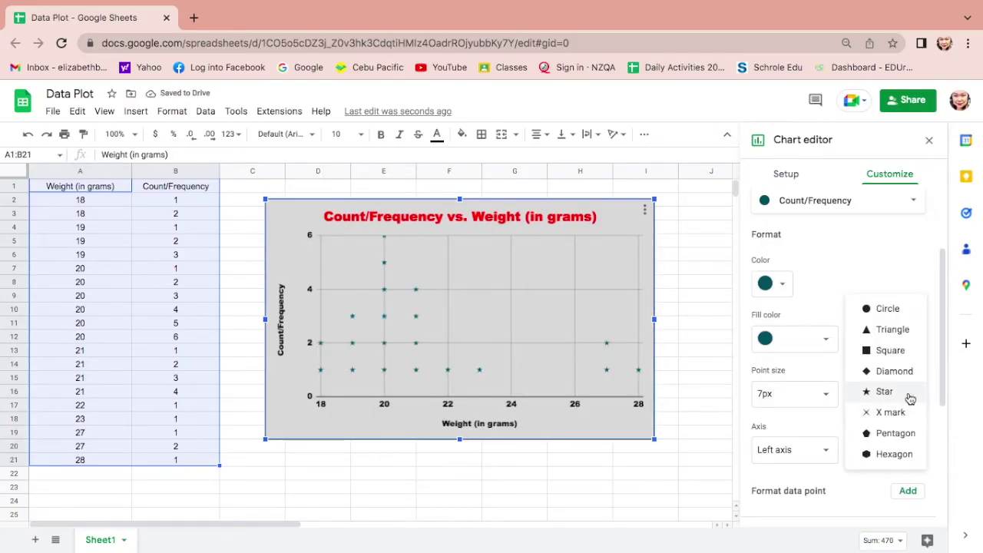
left_click(900, 435)
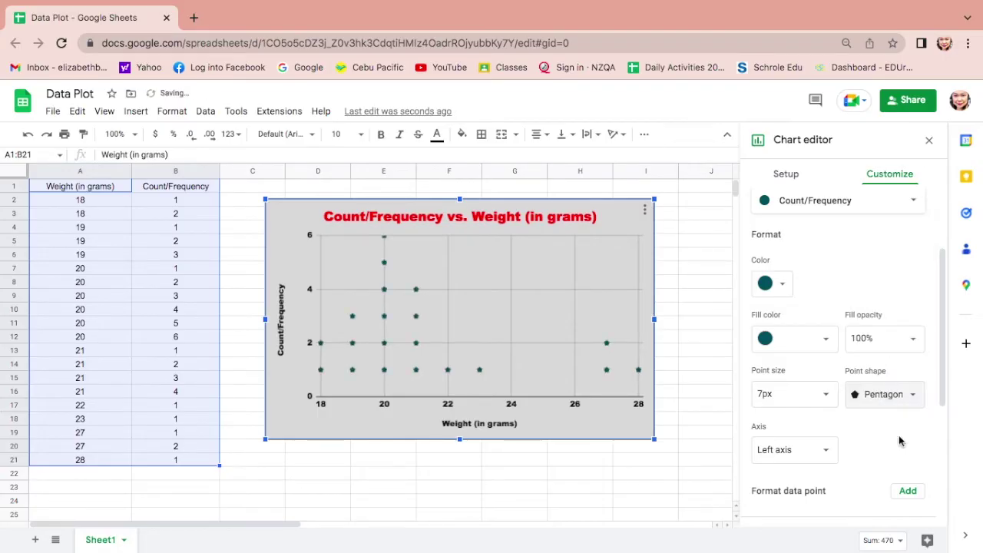
scroll(817, 420, "down", 5)
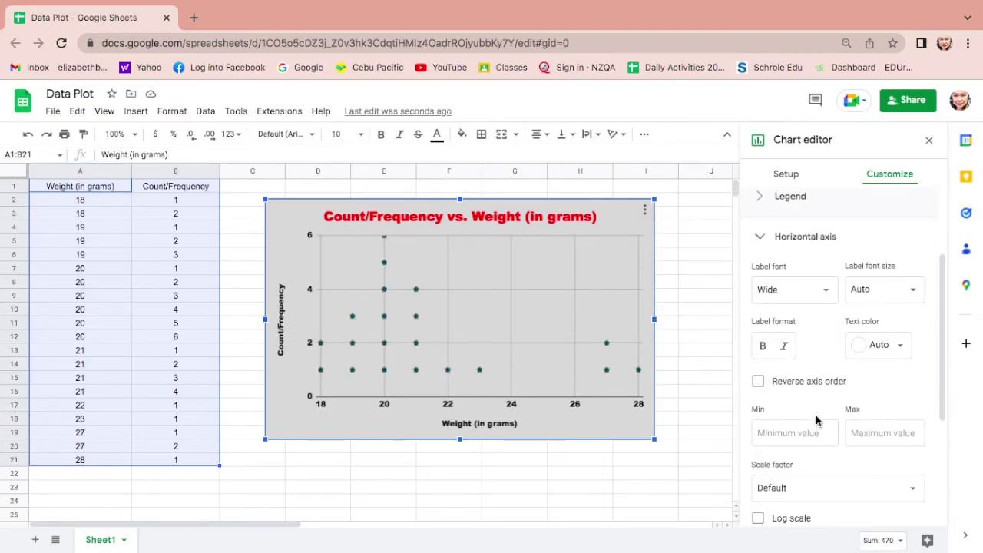
Step: Set the horizontal axis minimum to 17 and maximum to 29
scroll(817, 420, "down", 1)
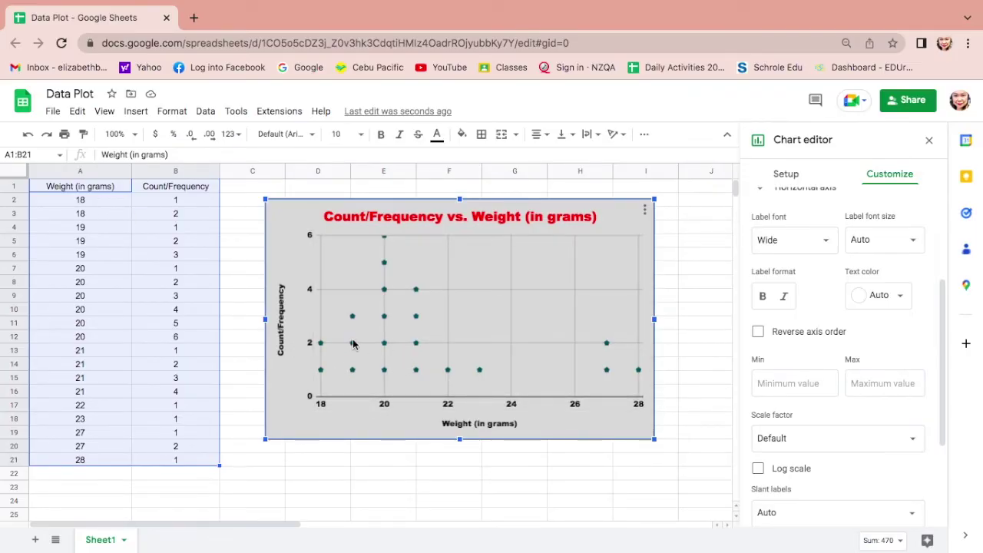
left_click(782, 384)
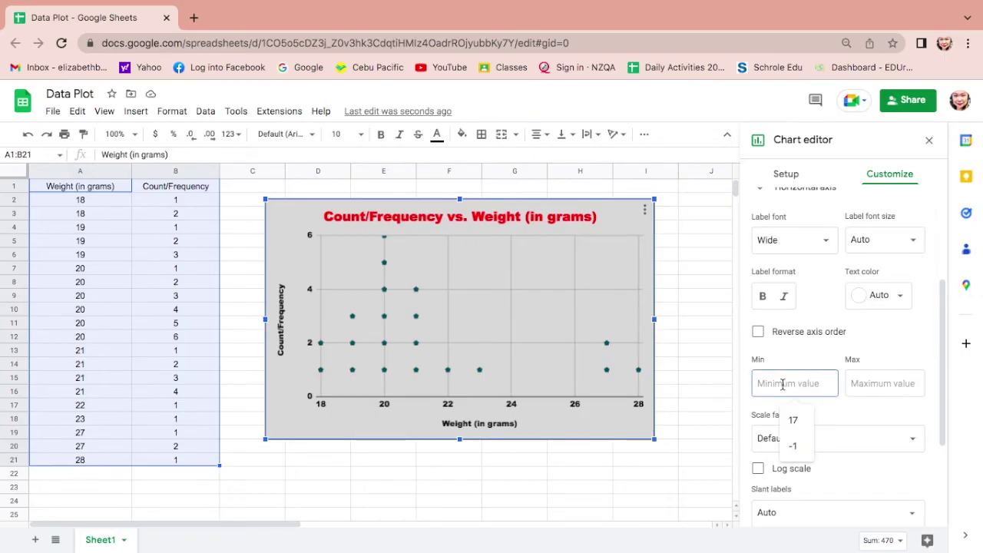
type("16")
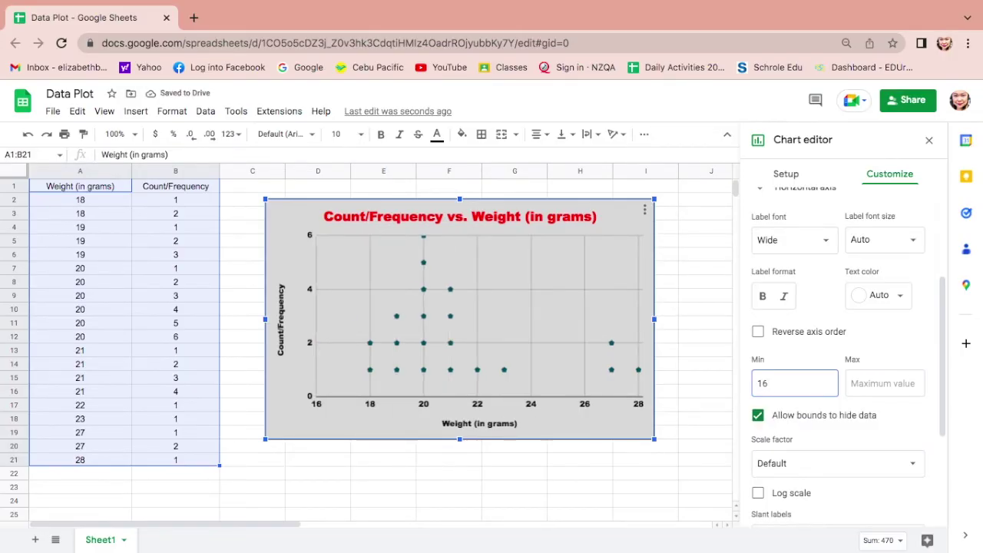
key("BackSpace")
type("7")
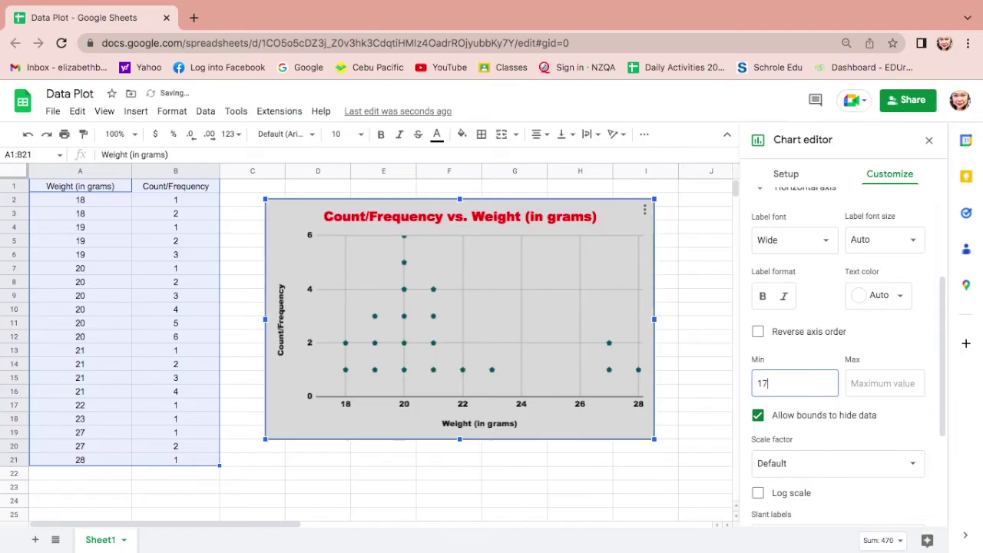
left_click(874, 383)
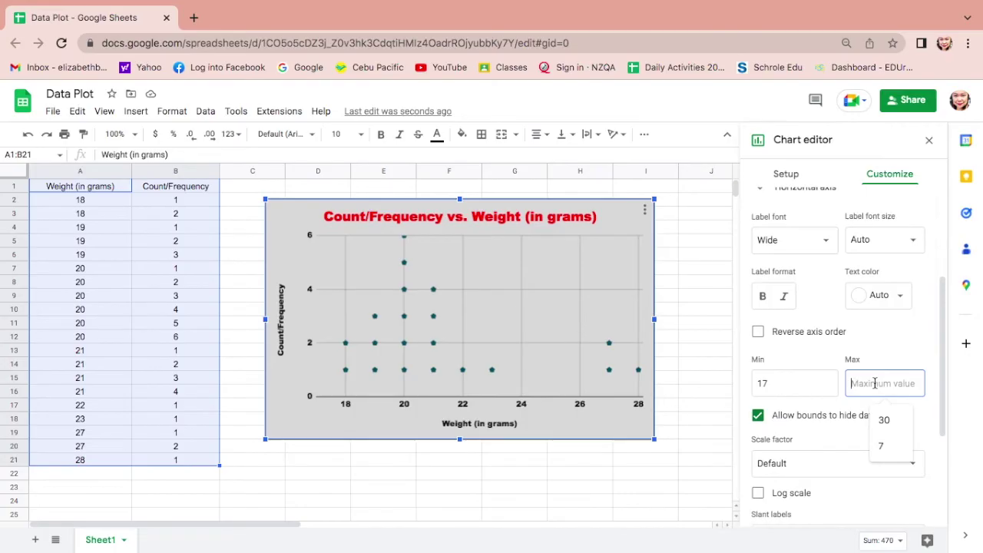
type("29")
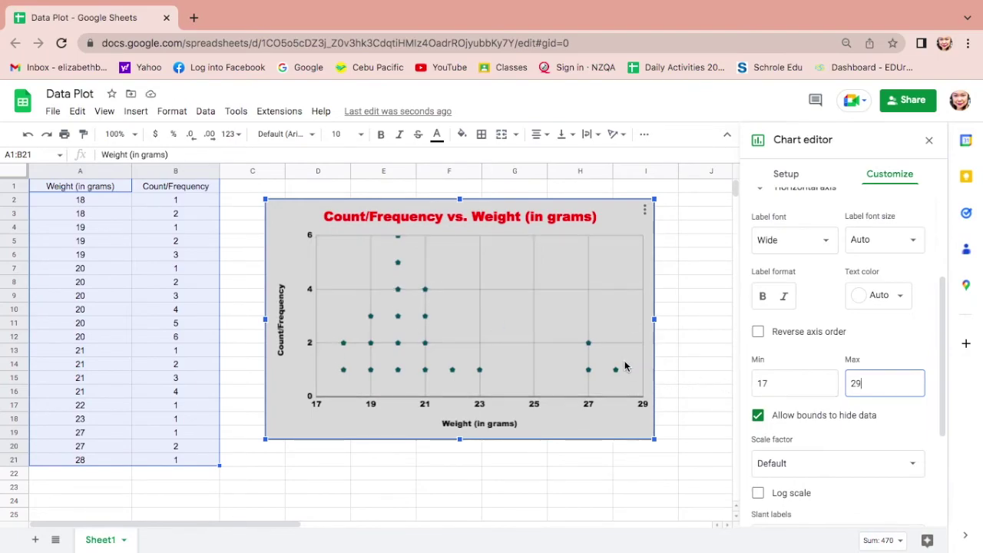
scroll(866, 422, "down", 3)
left_click(812, 451)
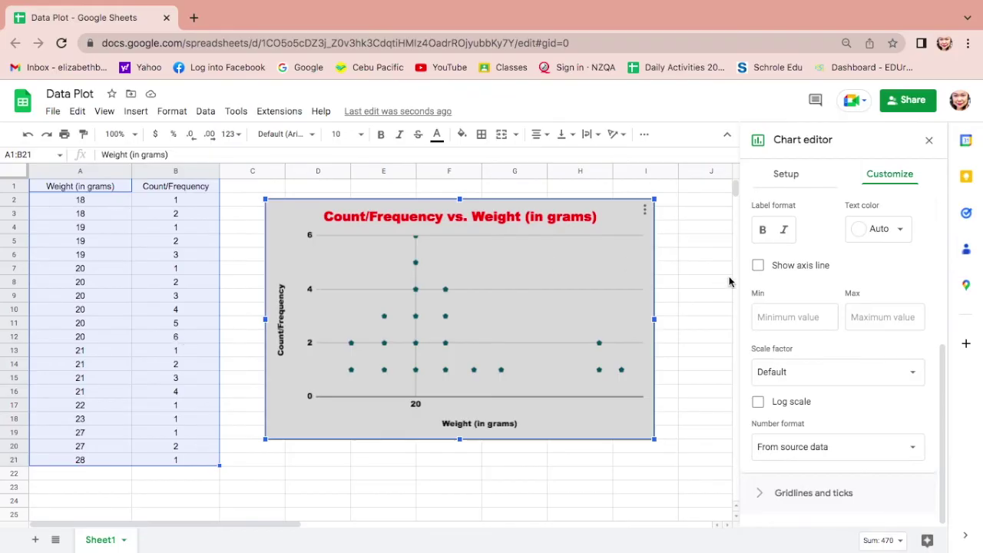
Step: Set the vertical Count/Frequency axis minimum to 0 and maximum to 8
left_click(785, 321)
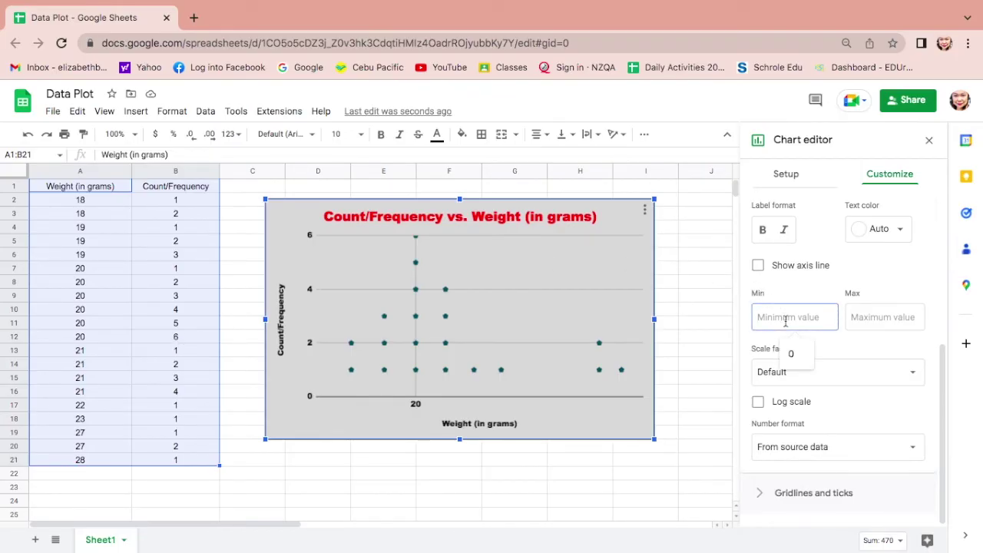
type("0")
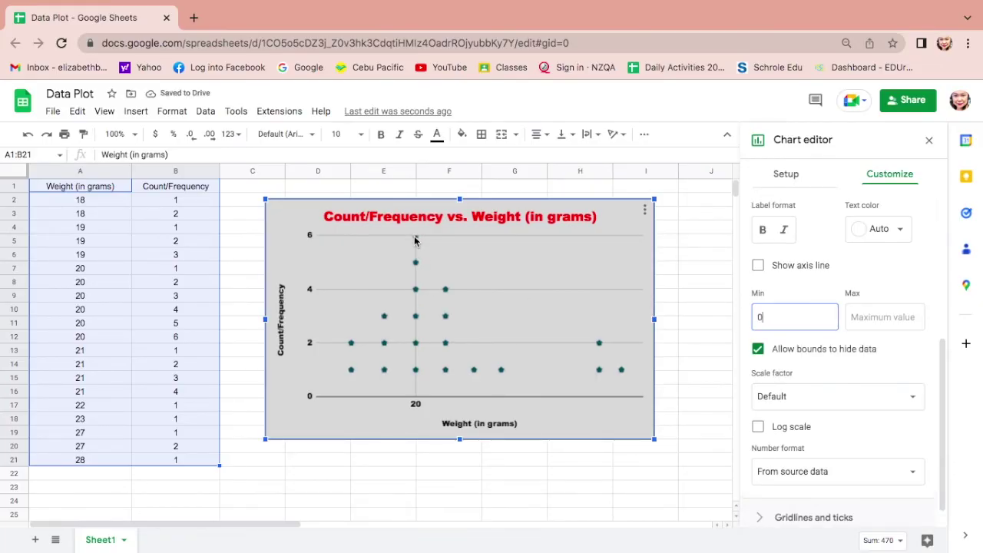
left_click(878, 319)
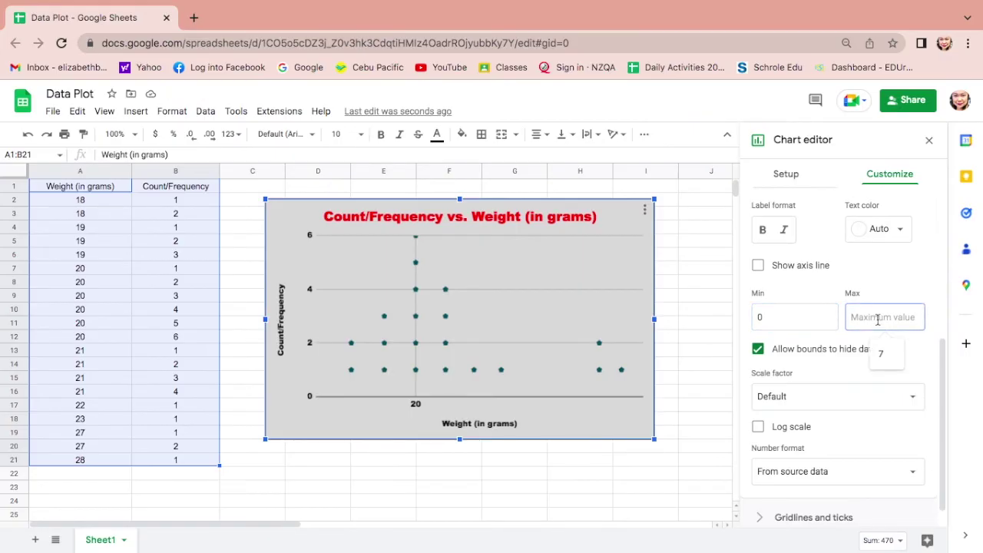
type("8")
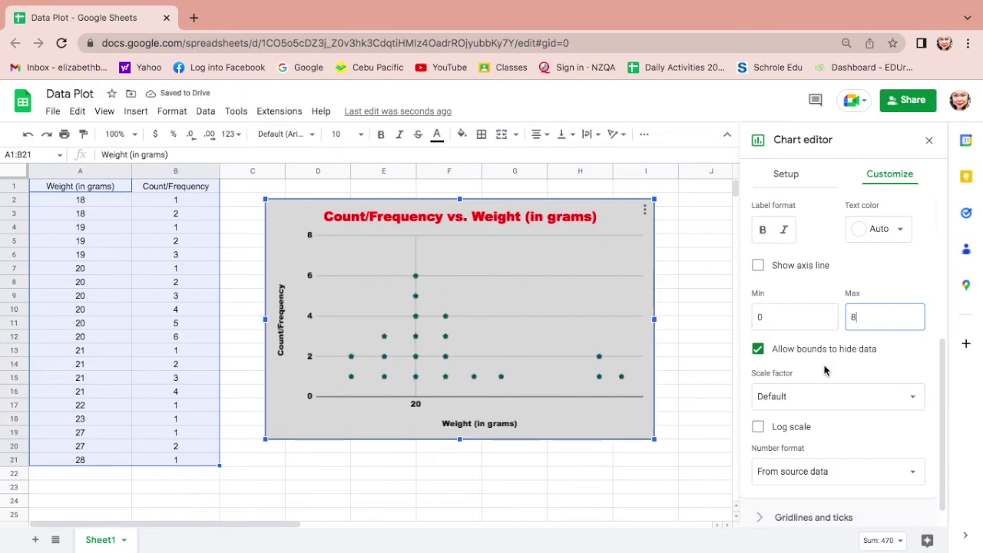
scroll(825, 369, "down", 1)
left_click(813, 492)
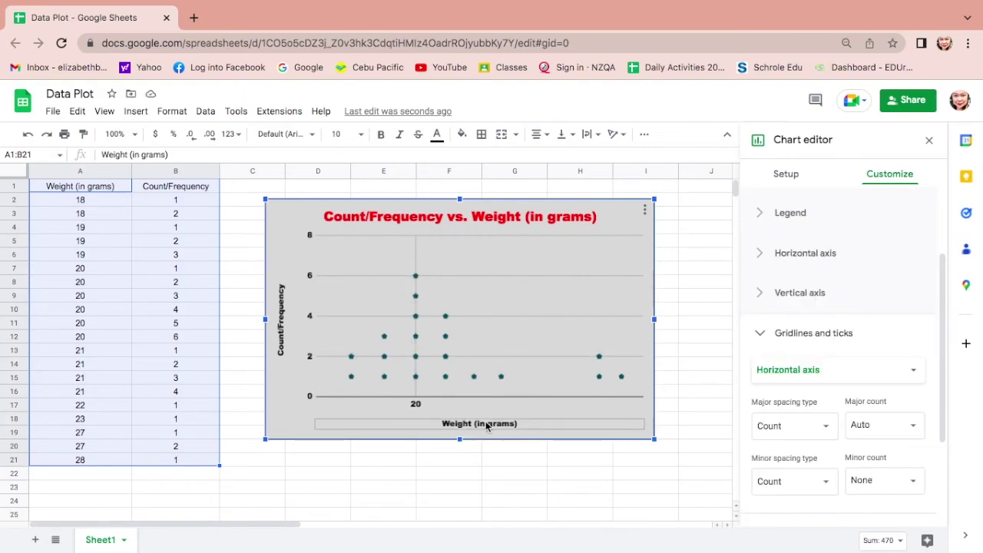
Step: Format the 'Weight (in grams)' axis title in red, bold, at size 16
double_click(486, 423)
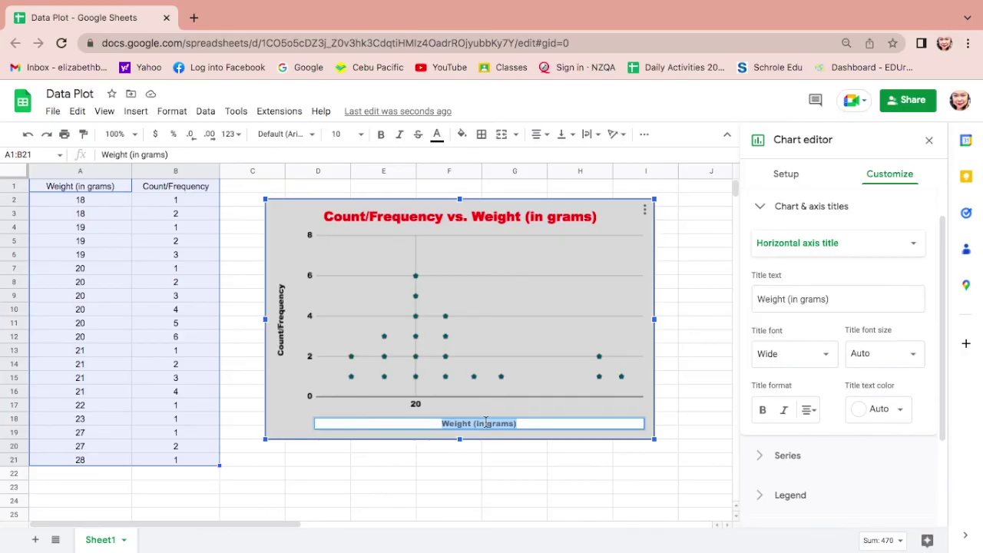
left_click(879, 409)
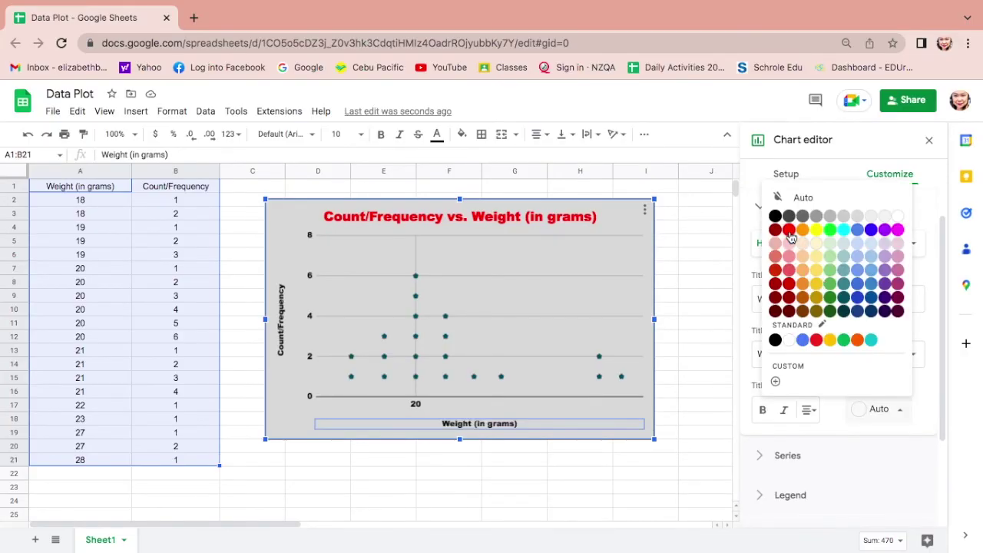
left_click(792, 230)
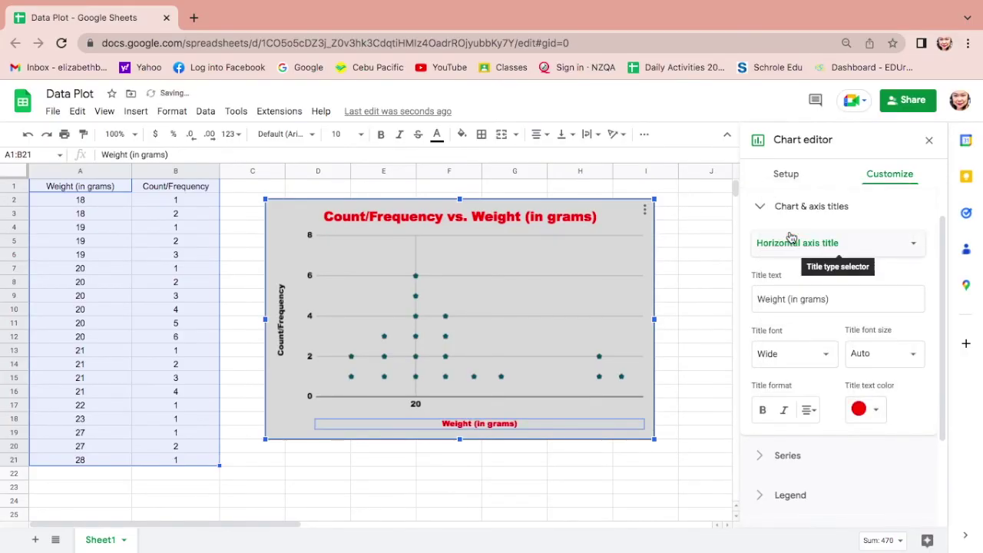
left_click(766, 412)
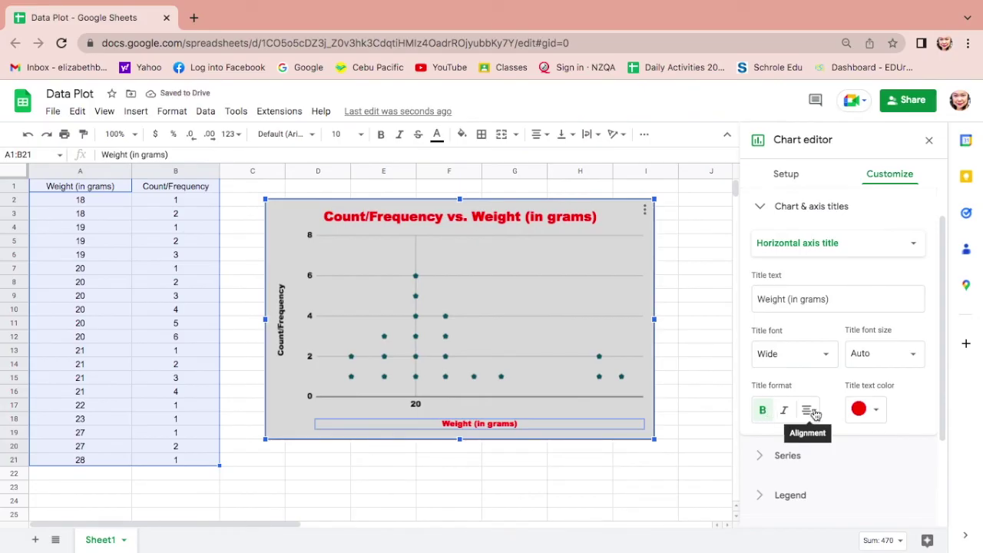
left_click(911, 355)
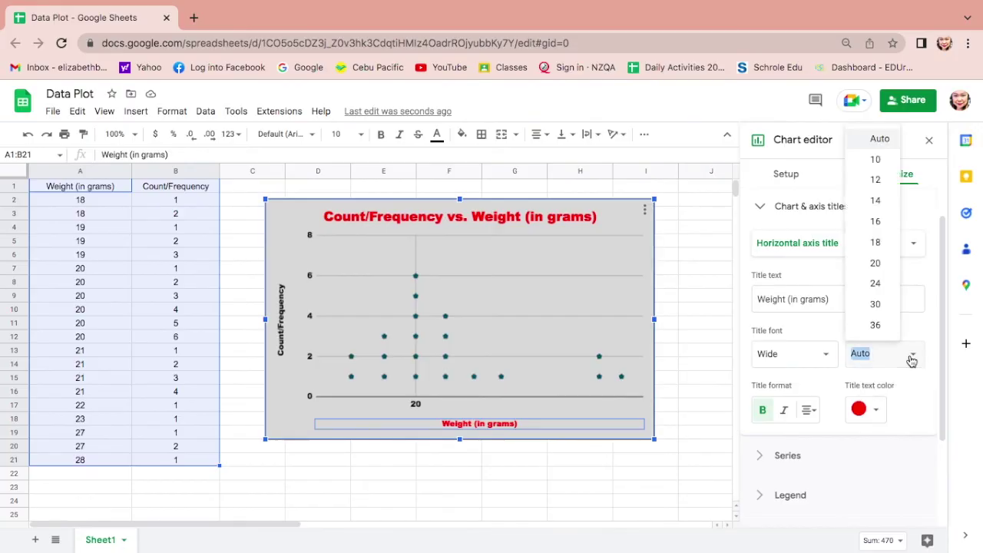
left_click(883, 224)
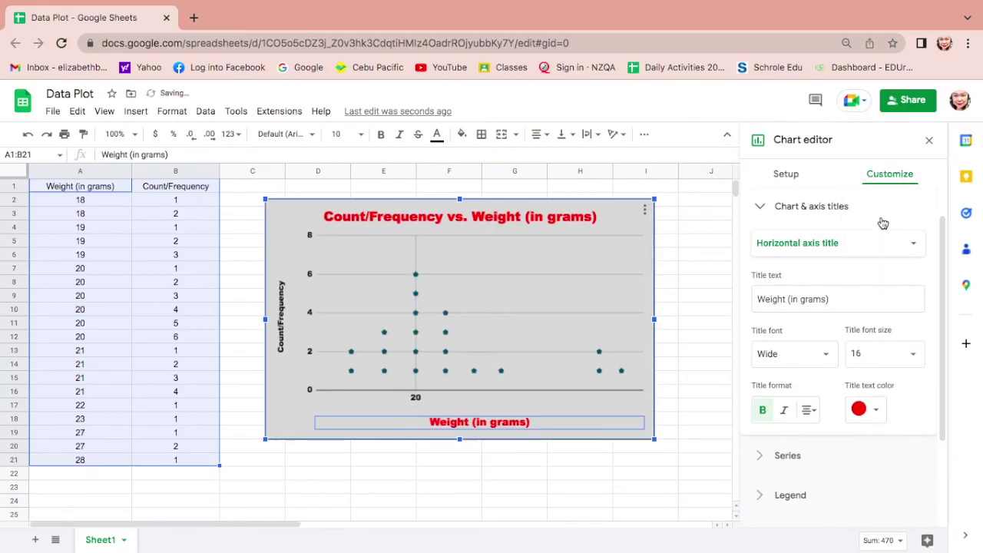
Step: Colour the 'Count/Frequency' axis title red, enlarge it, and close the chart editor
left_click(282, 328)
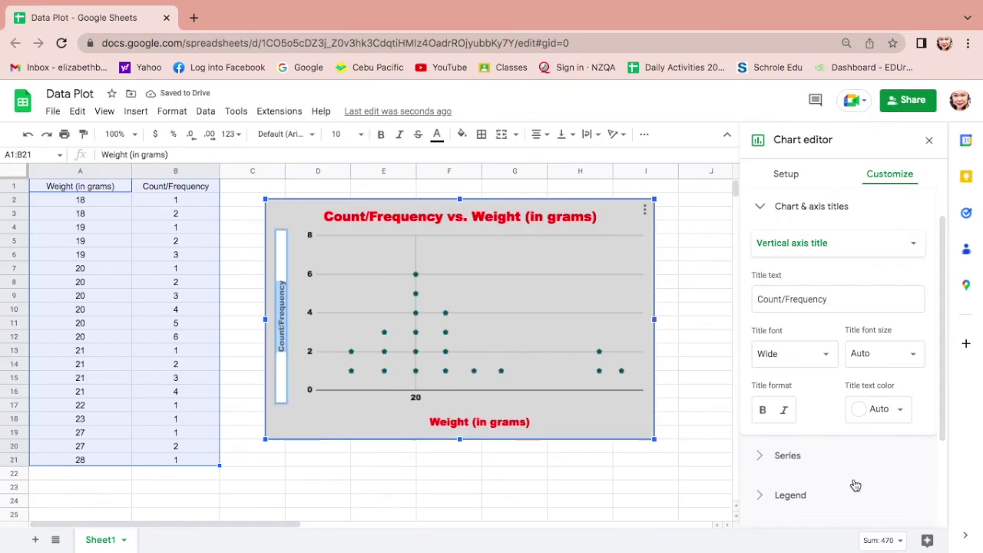
left_click(905, 409)
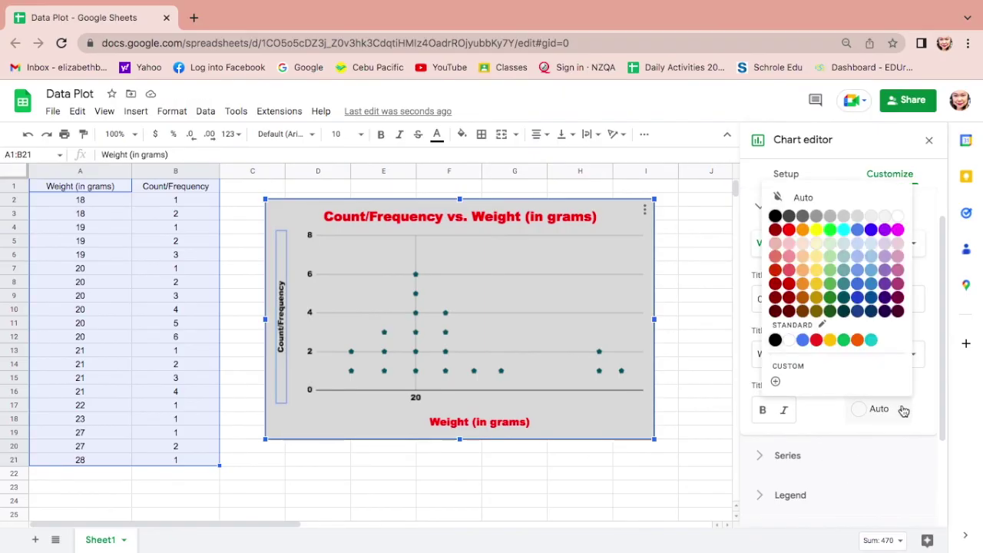
left_click(791, 230)
left_click(911, 356)
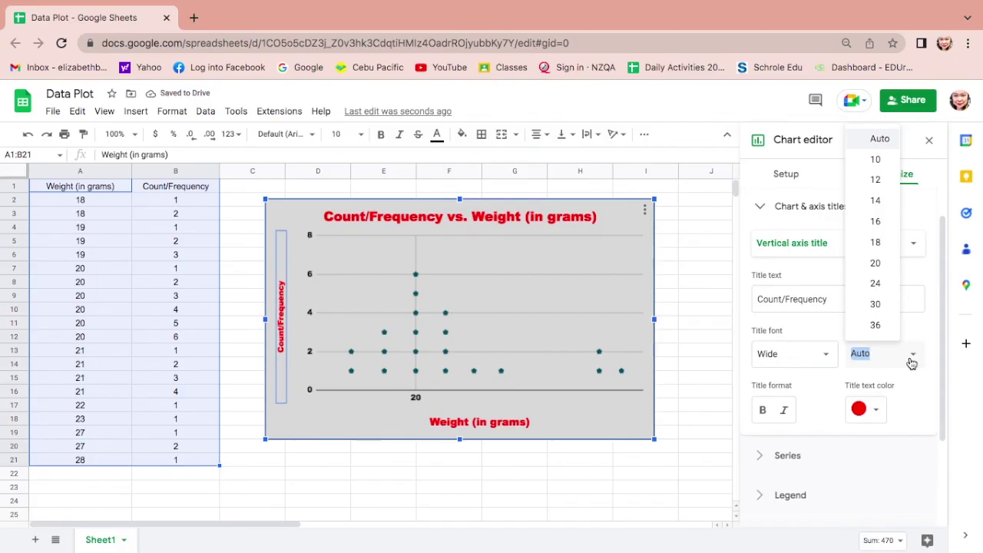
left_click(876, 234)
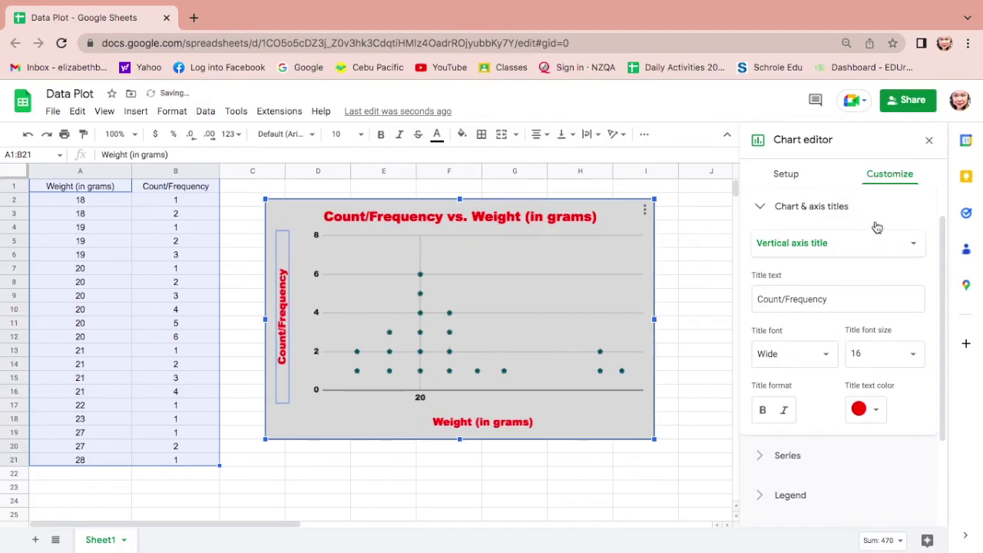
left_click(645, 473)
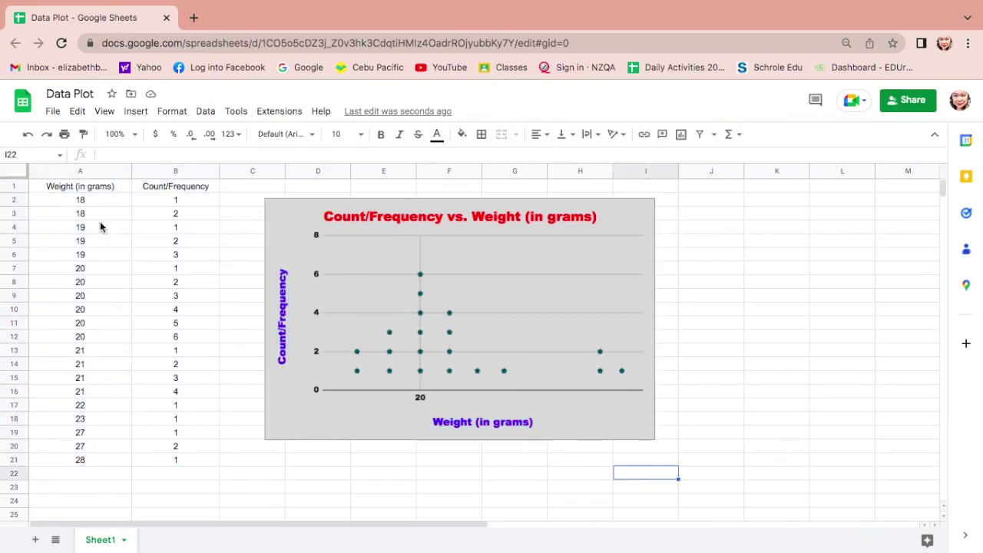